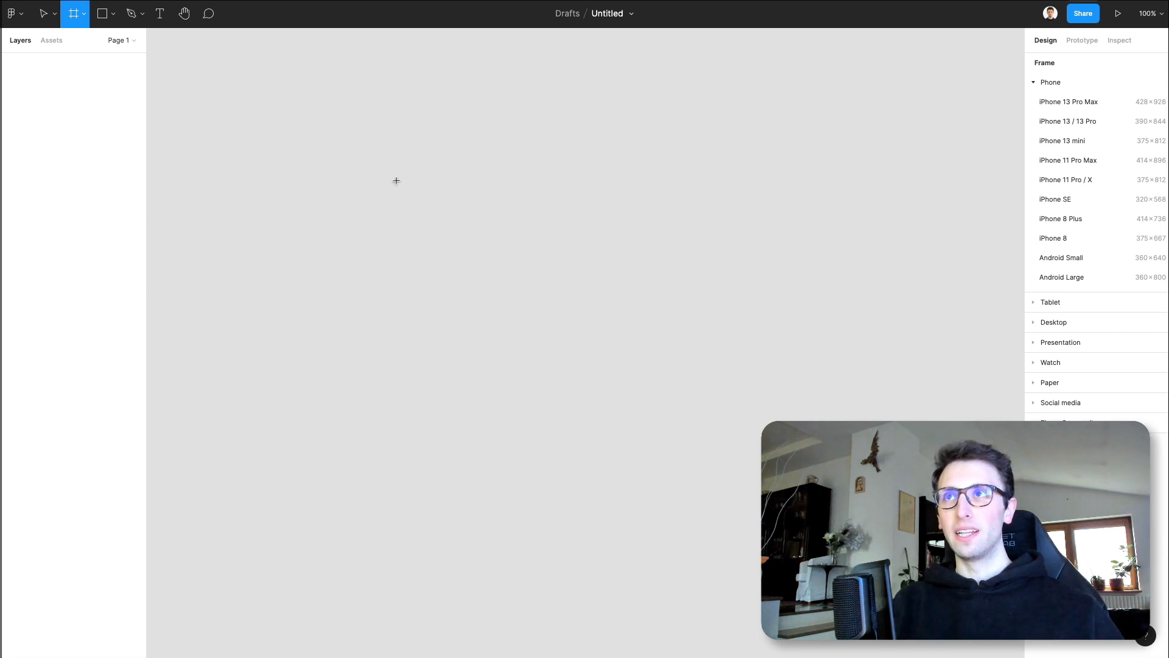
# - Rename the untitled draft file as "Project 1"
pyautogui.click(606, 15)
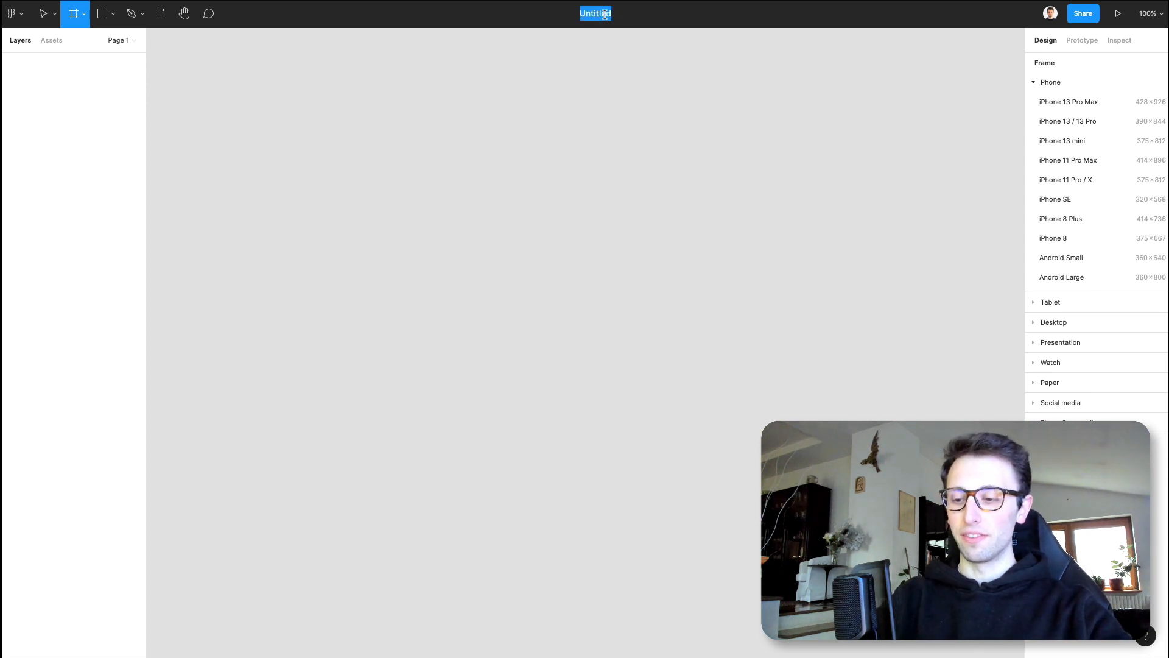
pyautogui.write('Project 1')
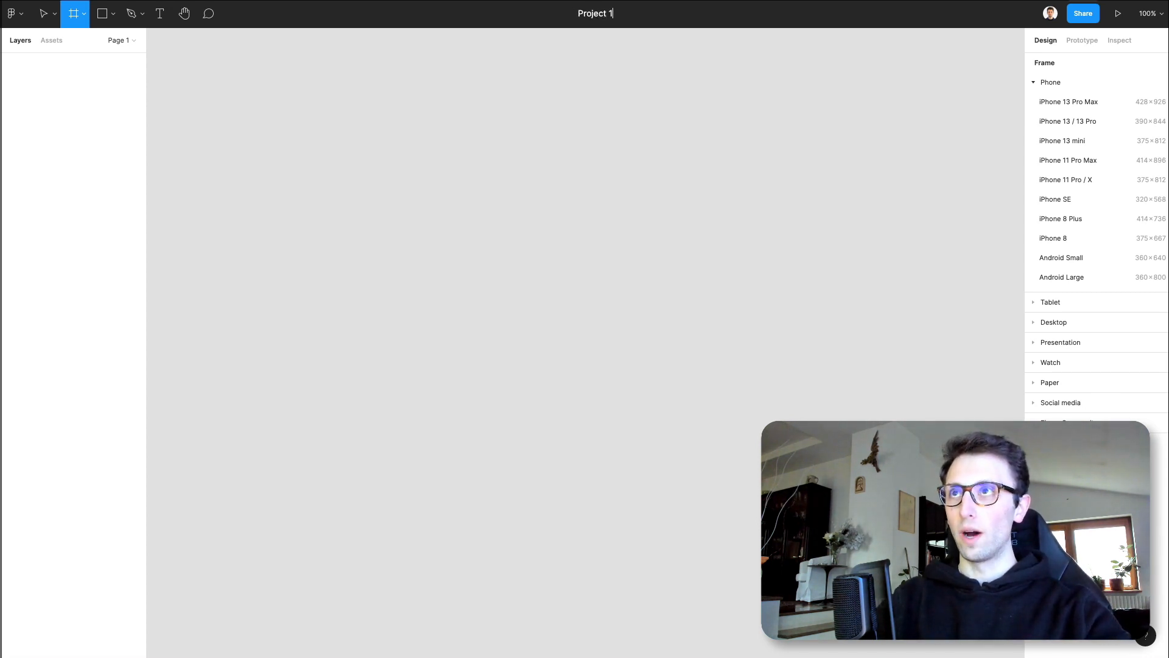
pyautogui.press('Return')
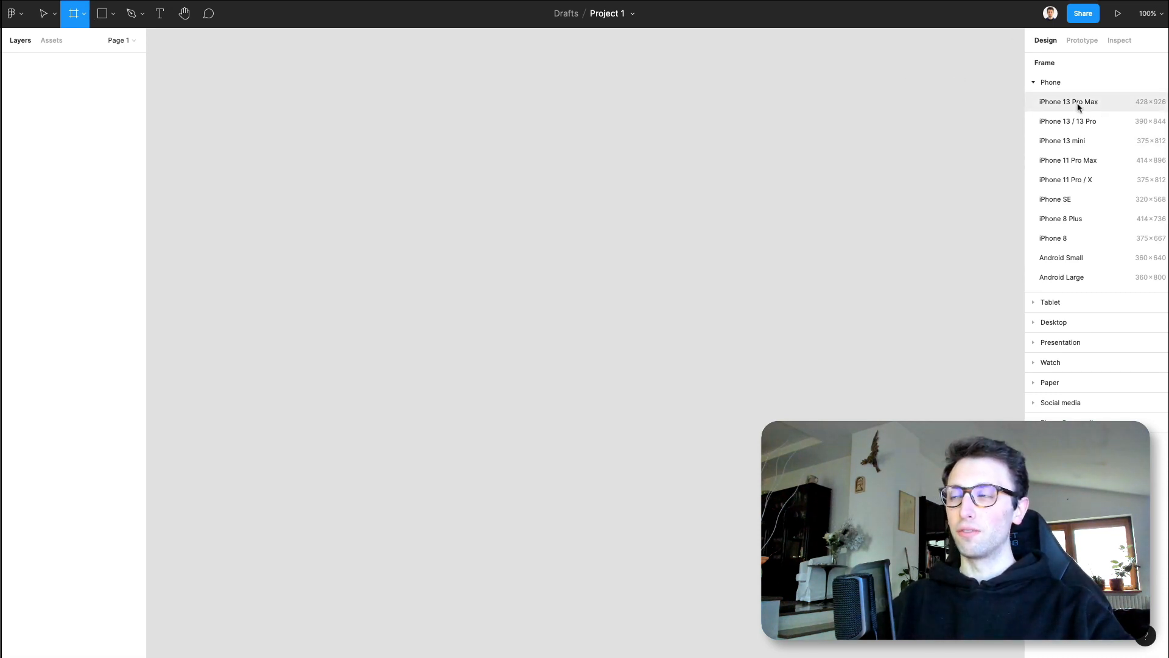
# - Create a 1440 × 1024 frame on the canvas from the Desktop preset
pyautogui.click(1031, 303)
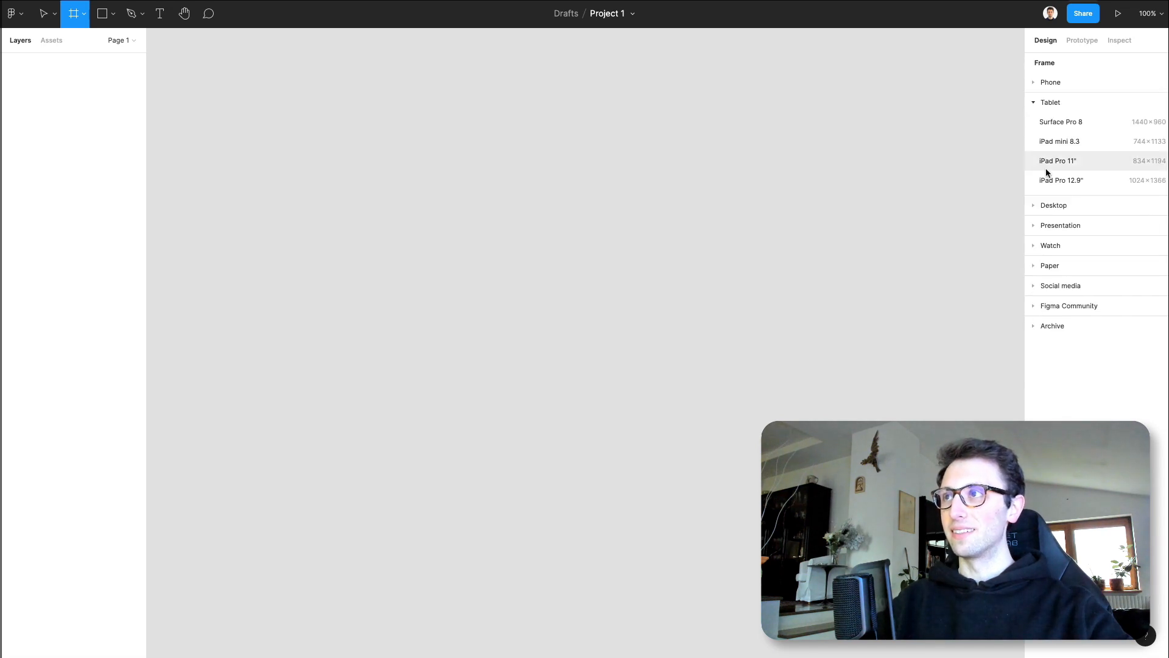
pyautogui.click(1031, 204)
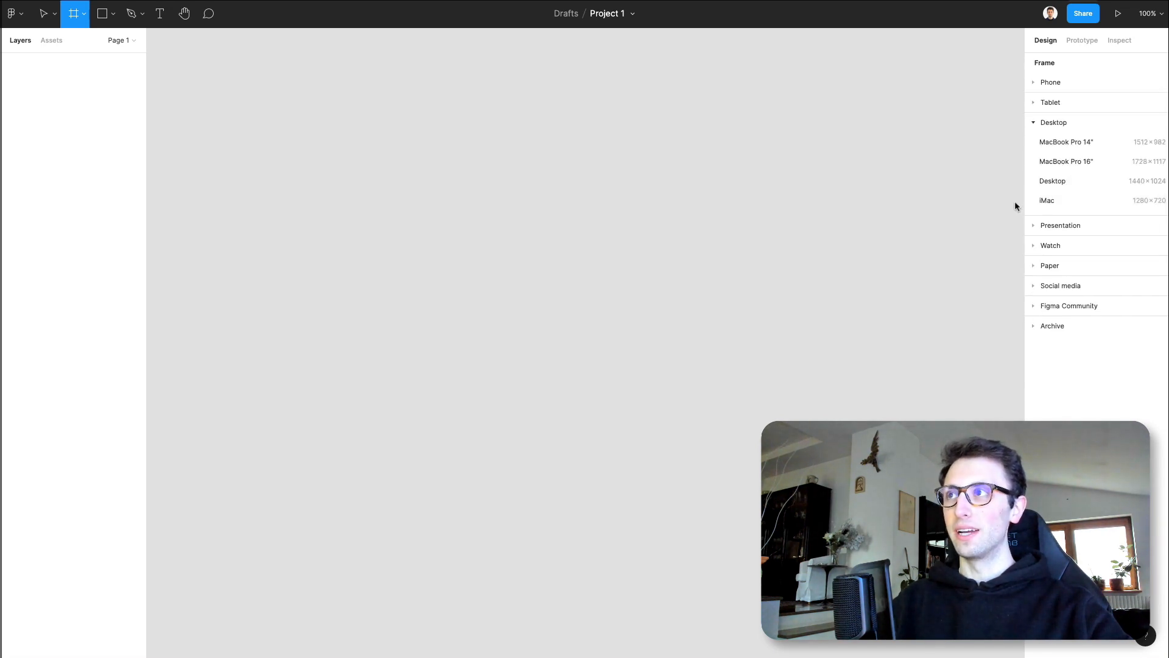
pyautogui.click(1063, 181)
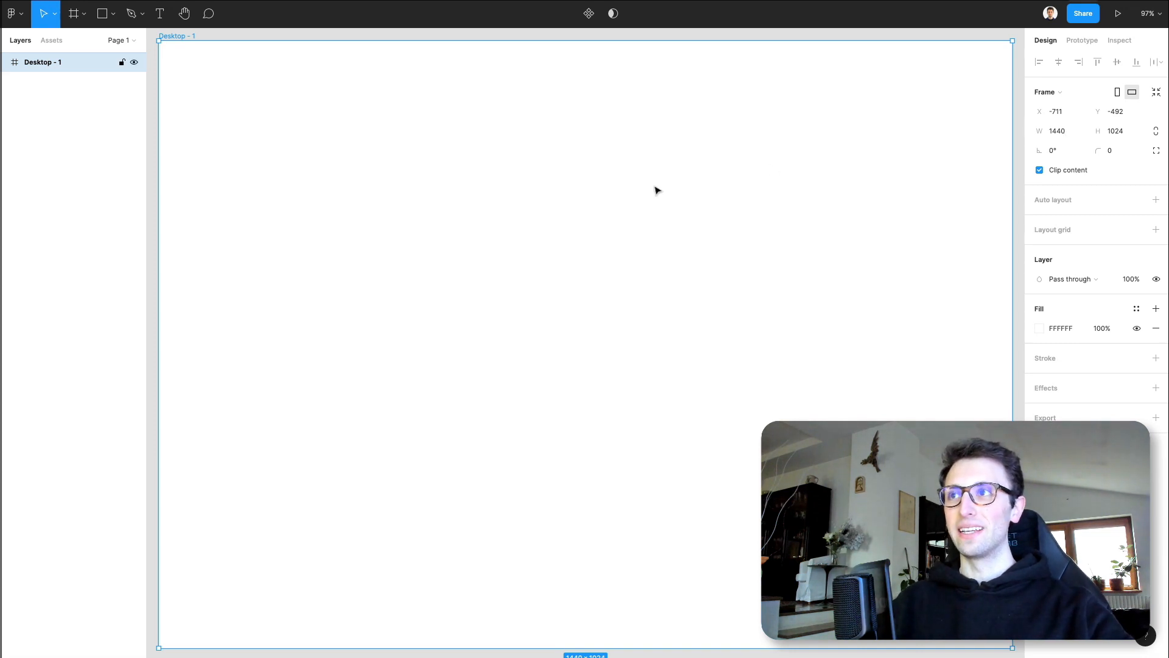
pyautogui.scroll(-1, 646, 193)
pyautogui.scroll(-1, 647, 193)
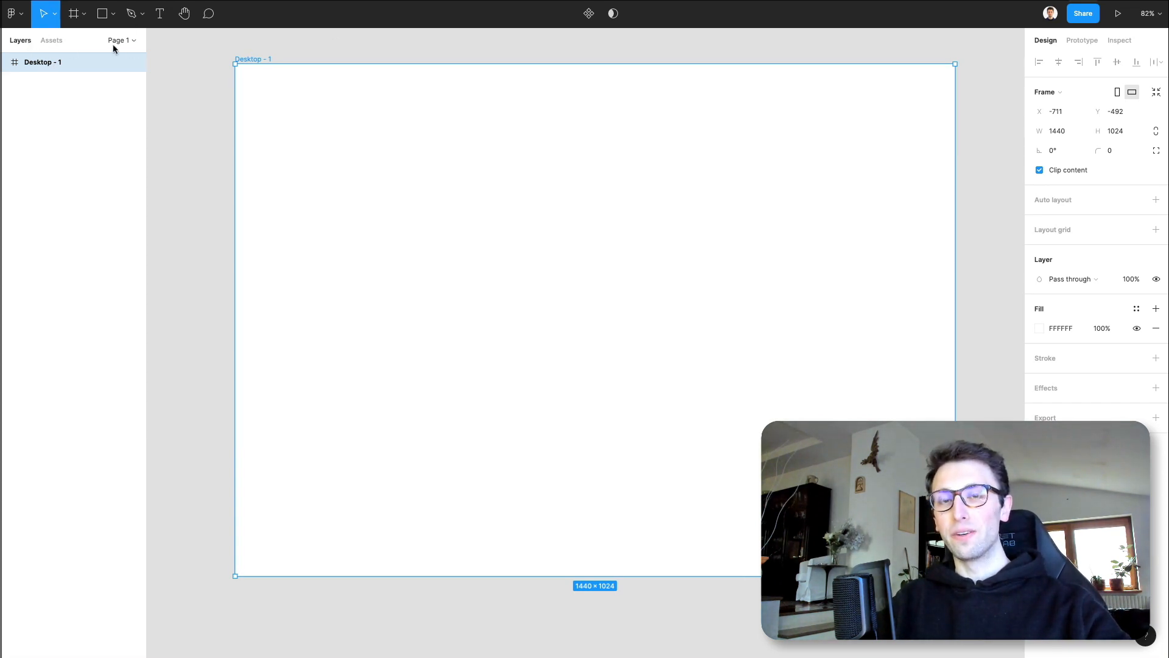
# - Rename the desktop frame as "Homepage"
pyautogui.doubleClick(58, 63)
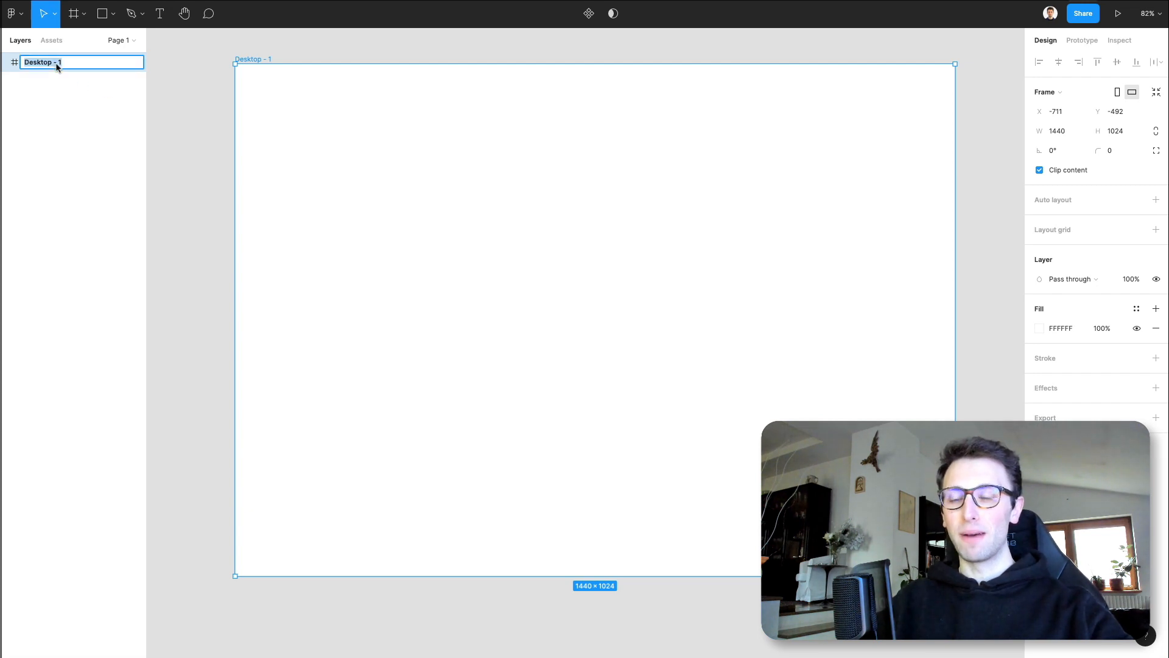
pyautogui.write('Home')
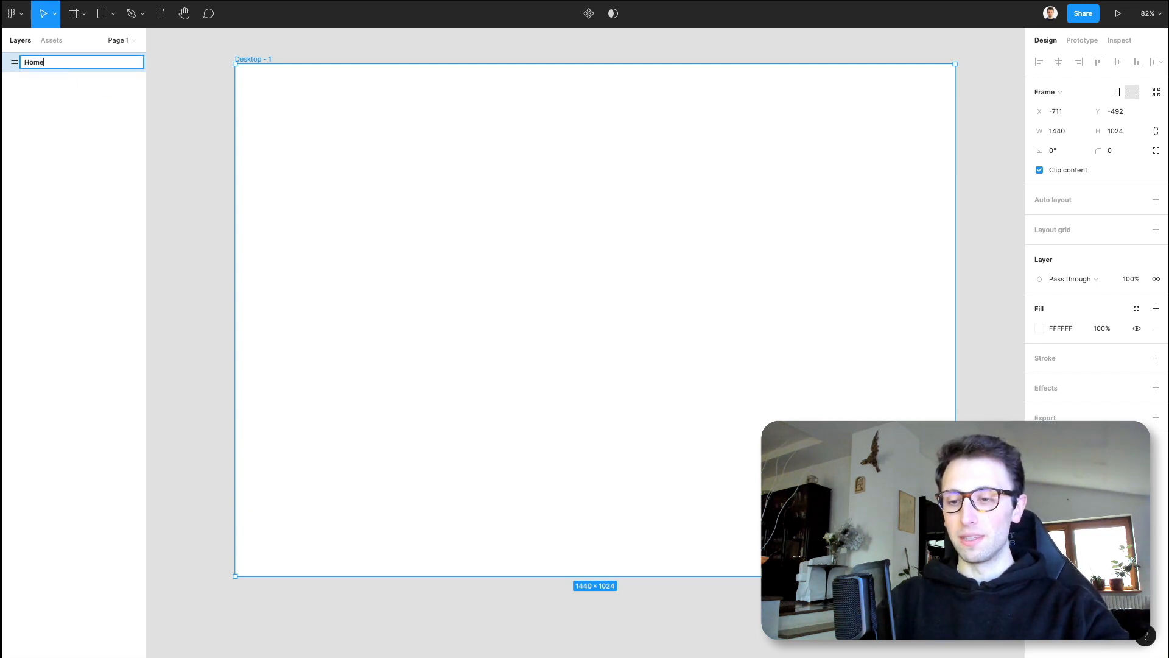
pyautogui.write('page')
pyautogui.press('Return')
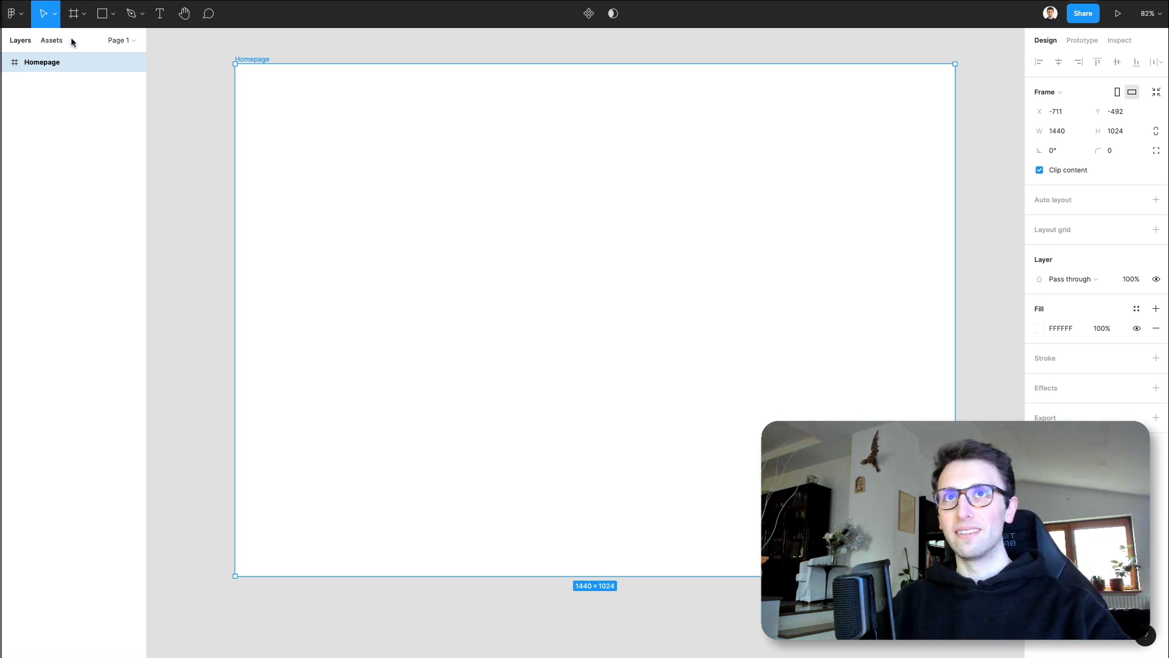
# - Draw a rectangle about 343 × 299 in the upper-left area of the Homepage frame
pyautogui.click(107, 15)
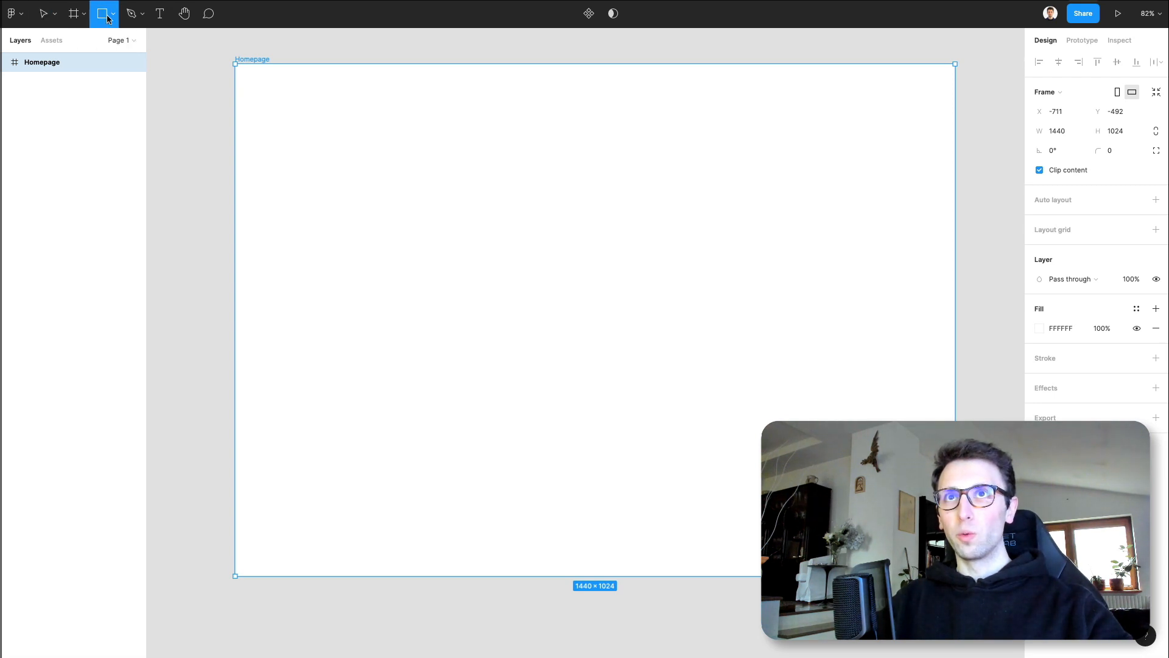
pyautogui.click(115, 16)
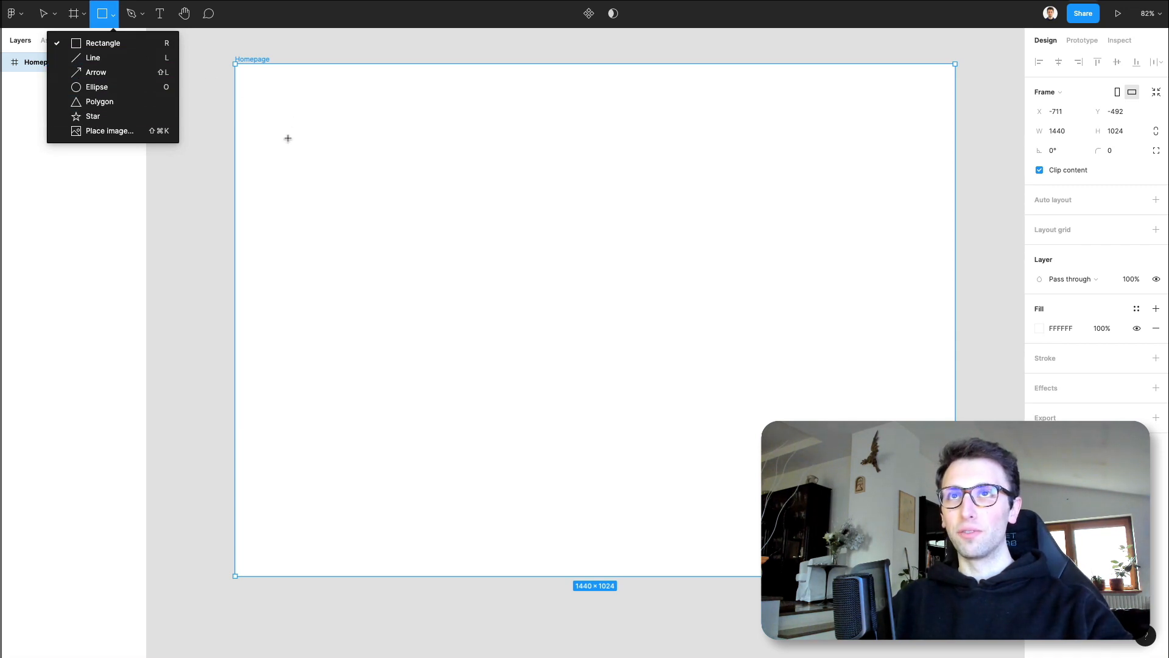
pyautogui.moveTo(294, 133); pyautogui.dragTo(465, 283)
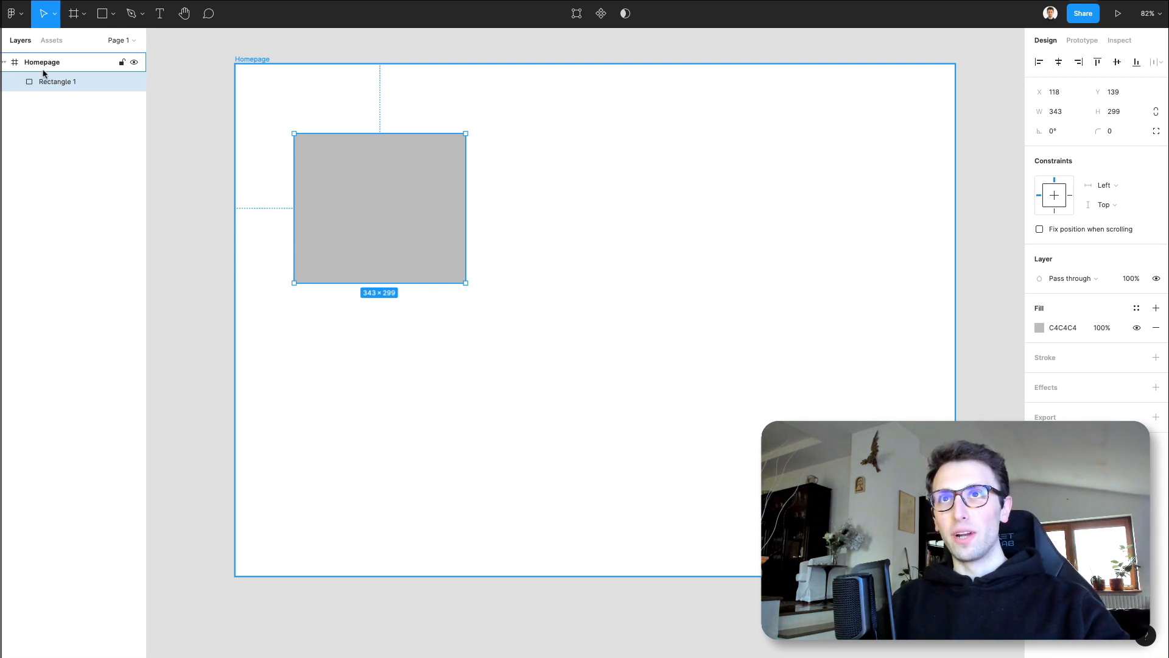
# - Move the rectangle out of the Homepage frame onto the bare canvas and back inside the frame
pyautogui.hscroll(-5, 374, 177)
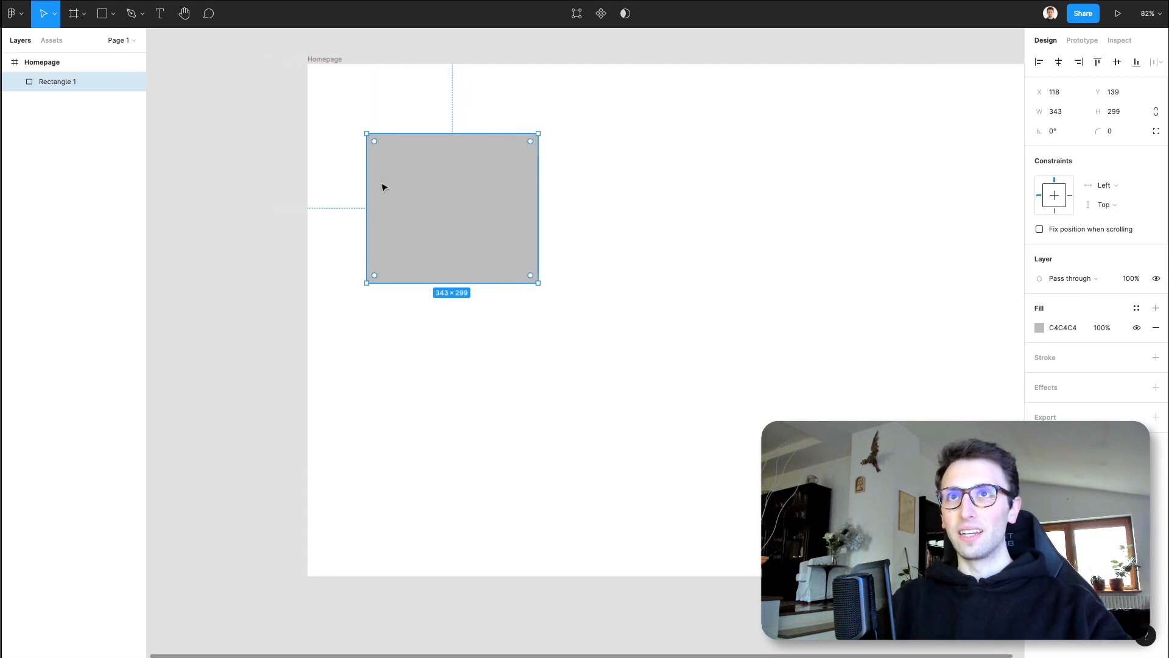
pyautogui.moveTo(556, 198); pyautogui.dragTo(229, 201)
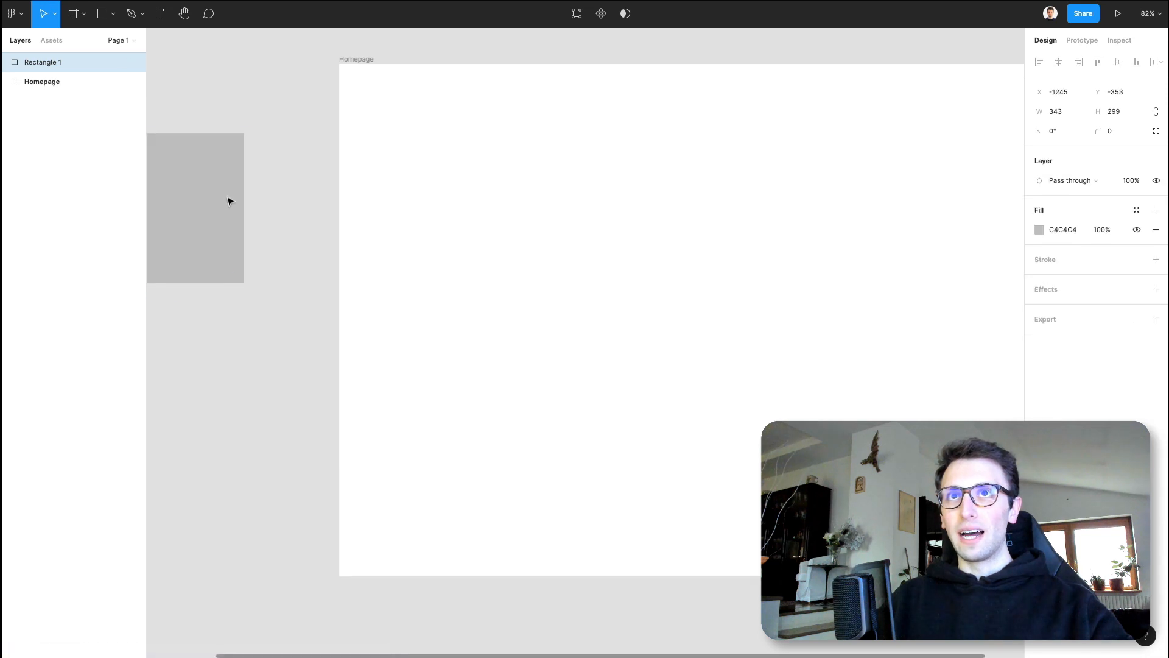
pyautogui.hscroll(-5, 227, 199)
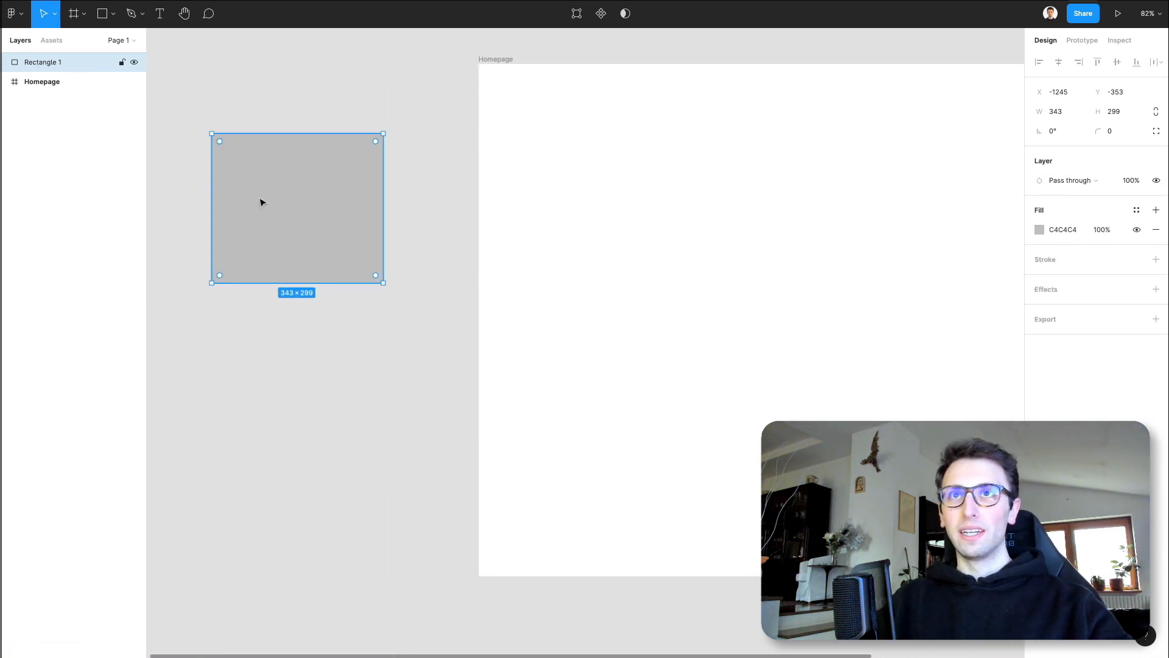
pyautogui.moveTo(288, 204); pyautogui.dragTo(651, 209)
pyautogui.hscroll(5, 649, 208)
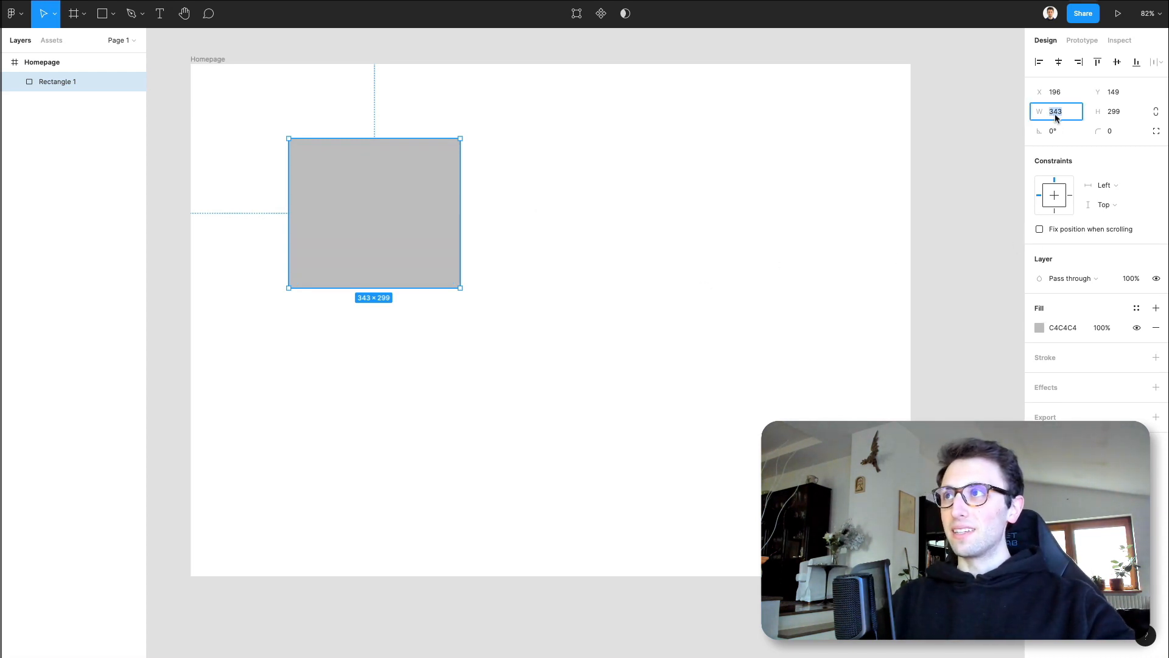
# - Set the rectangle's width to 500 and its height to 600
pyautogui.write('500')
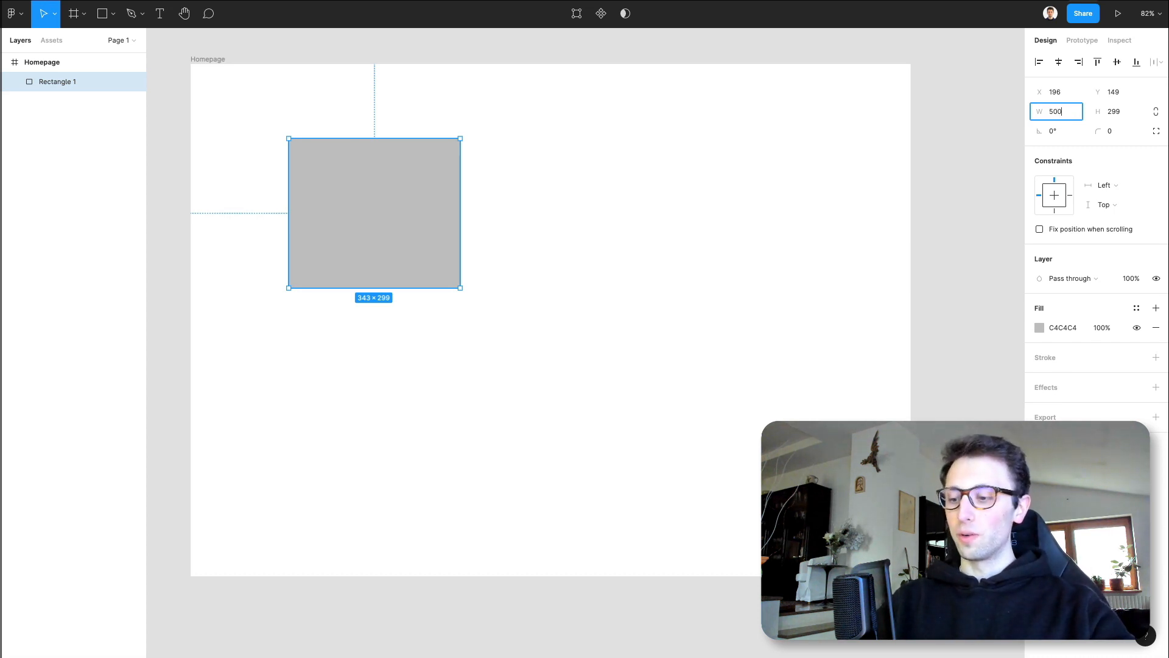
pyautogui.press('Return')
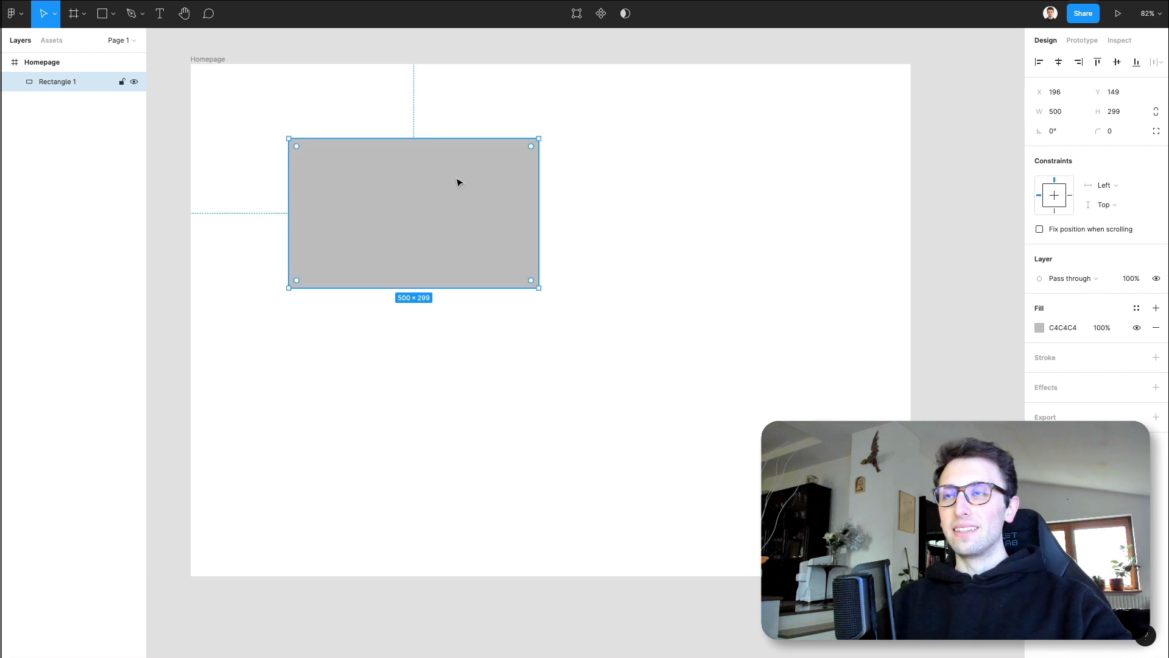
pyautogui.click(1119, 116)
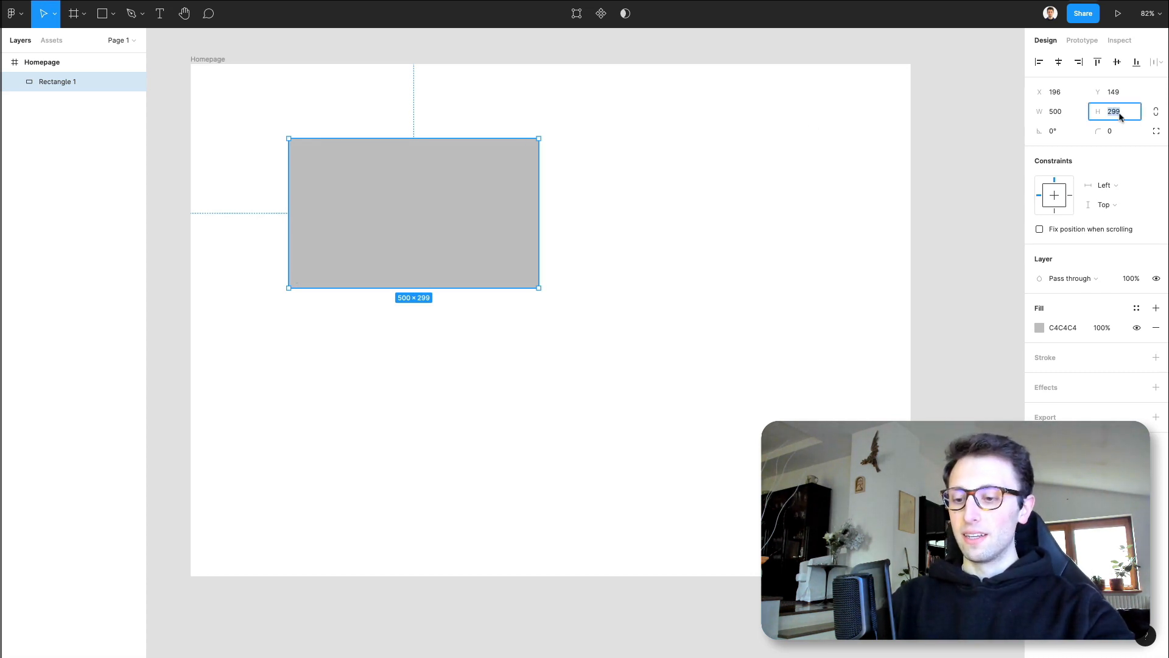
pyautogui.write('600')
pyautogui.press('Return')
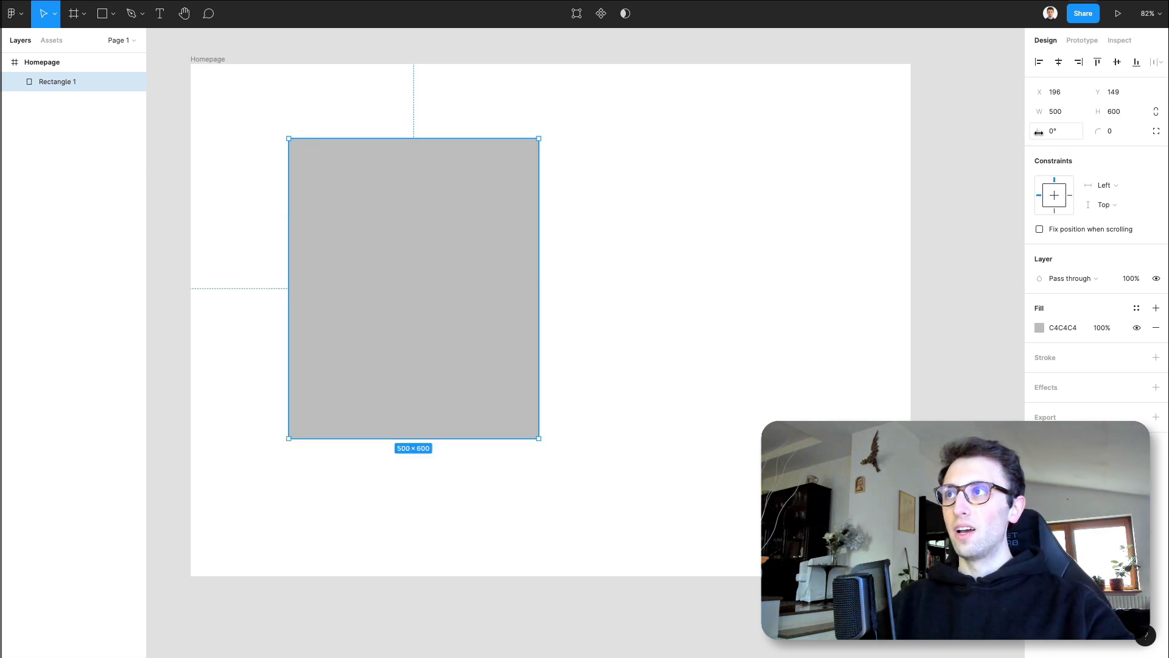
# - Try rotating the rectangle, undo the rotation, and reset its corner radius to 0
pyautogui.moveTo(1041, 132); pyautogui.dragTo(1062, 156)
pyautogui.press('super+z')
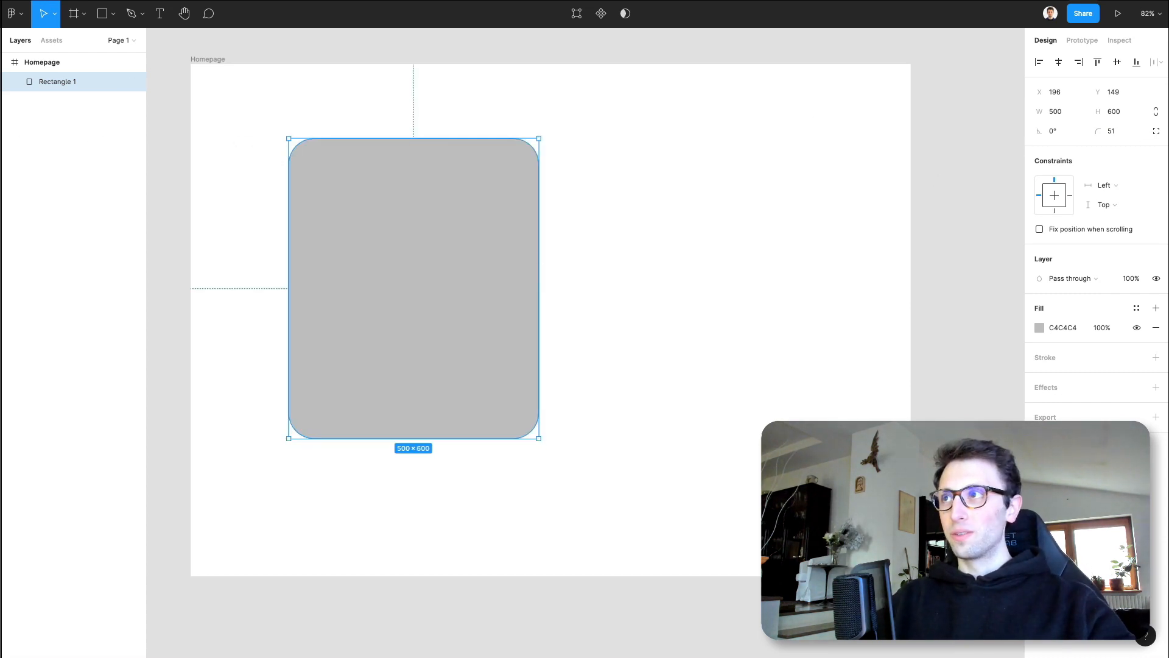
pyautogui.click(1115, 131)
pyautogui.write('0')
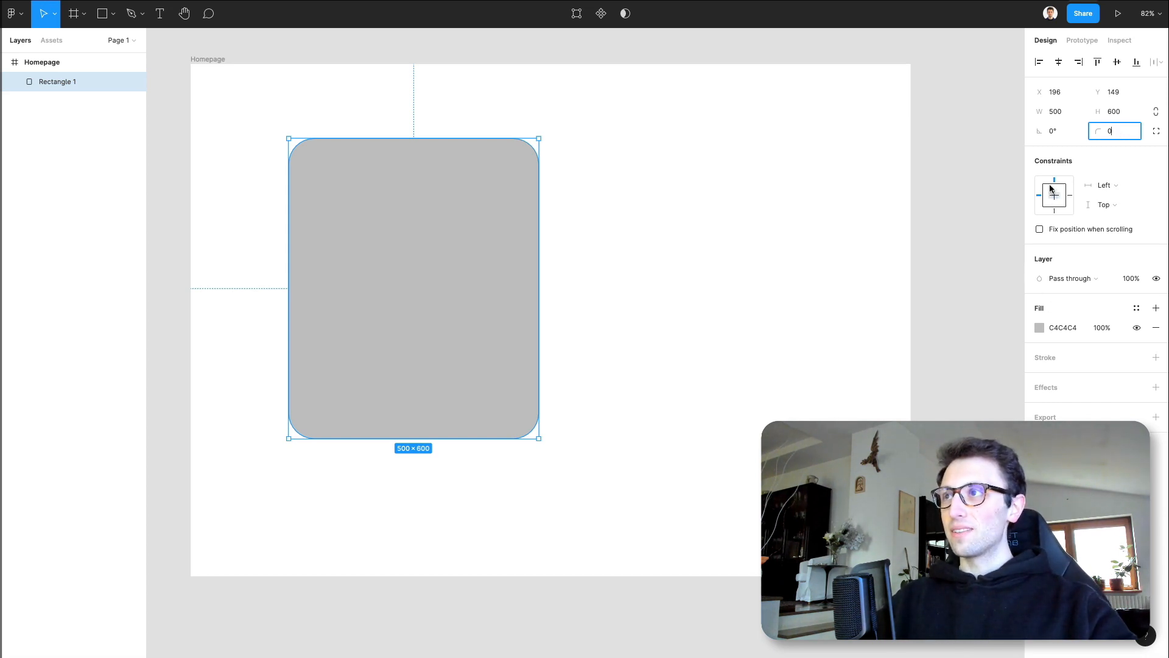
# - Change the rectangle's solid fill to the blue 4966FF
pyautogui.click(1031, 327)
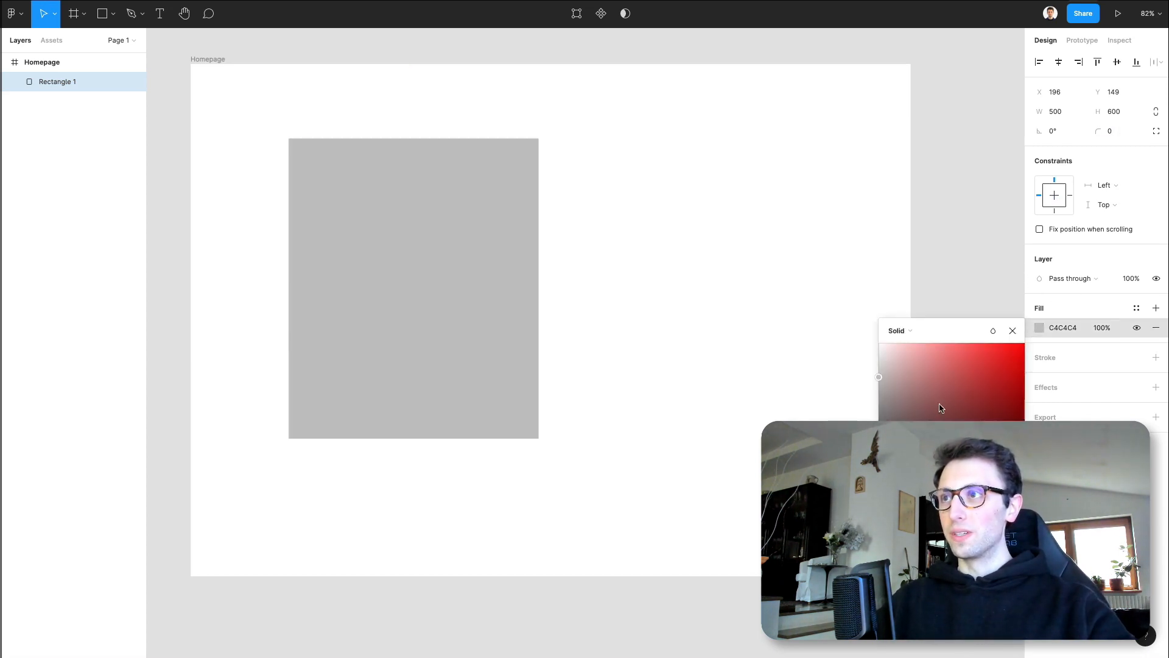
pyautogui.click(977, 501)
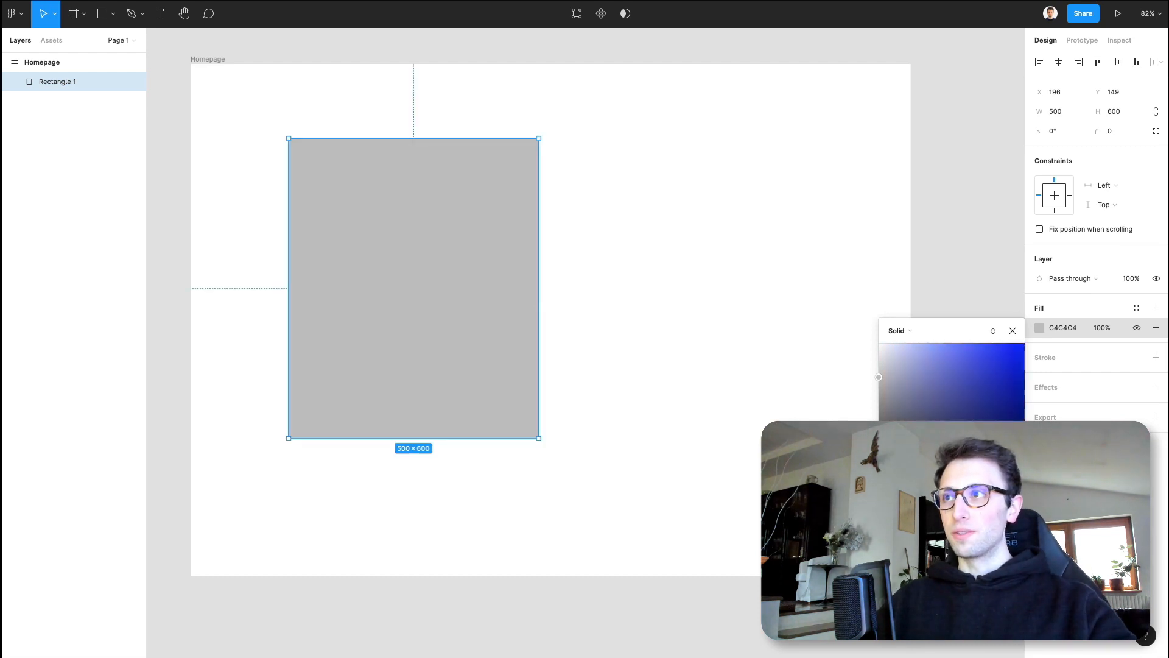
pyautogui.moveTo(985, 373); pyautogui.dragTo(981, 327)
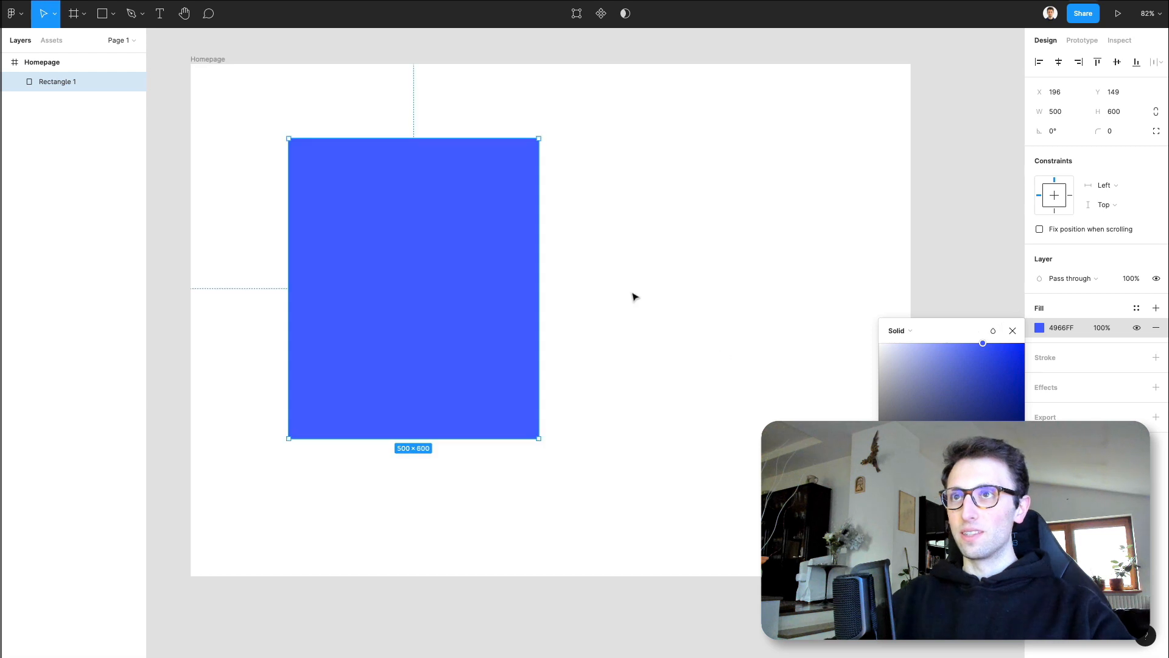
pyautogui.click(713, 330)
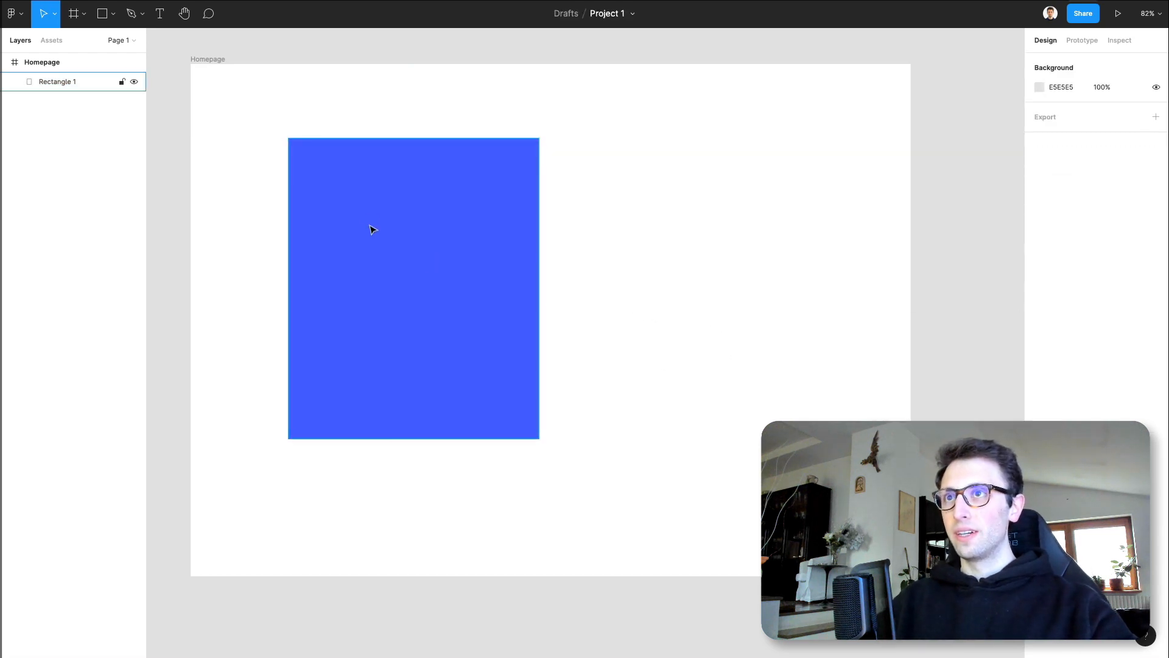
# - Center the blue rectangle horizontally and vertically within the Homepage frame
pyautogui.click(461, 244)
pyautogui.click(1063, 64)
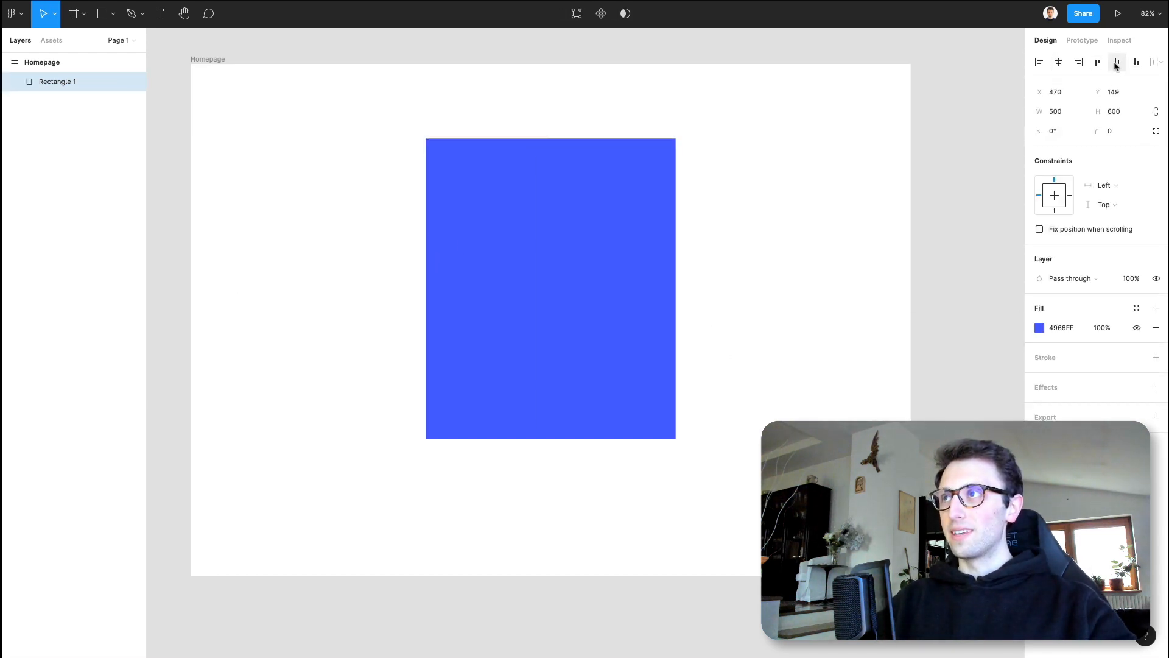
pyautogui.click(1116, 62)
pyautogui.click(770, 302)
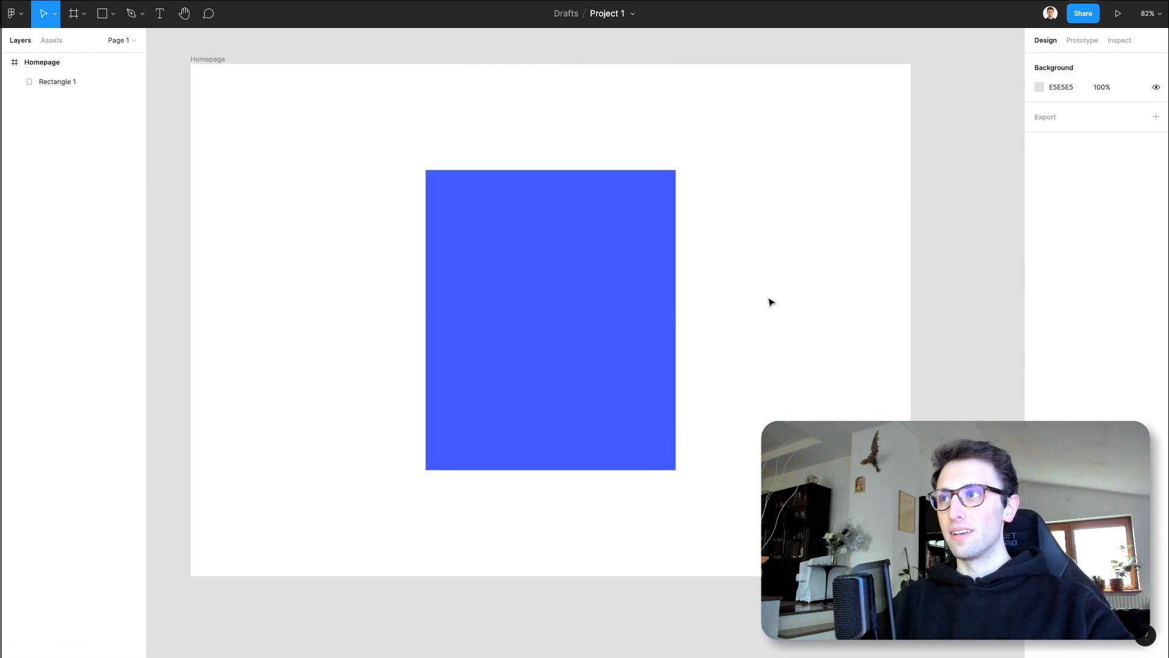
# - Add a black inside stroke to the rectangle and set its thickness to 20
pyautogui.click(645, 305)
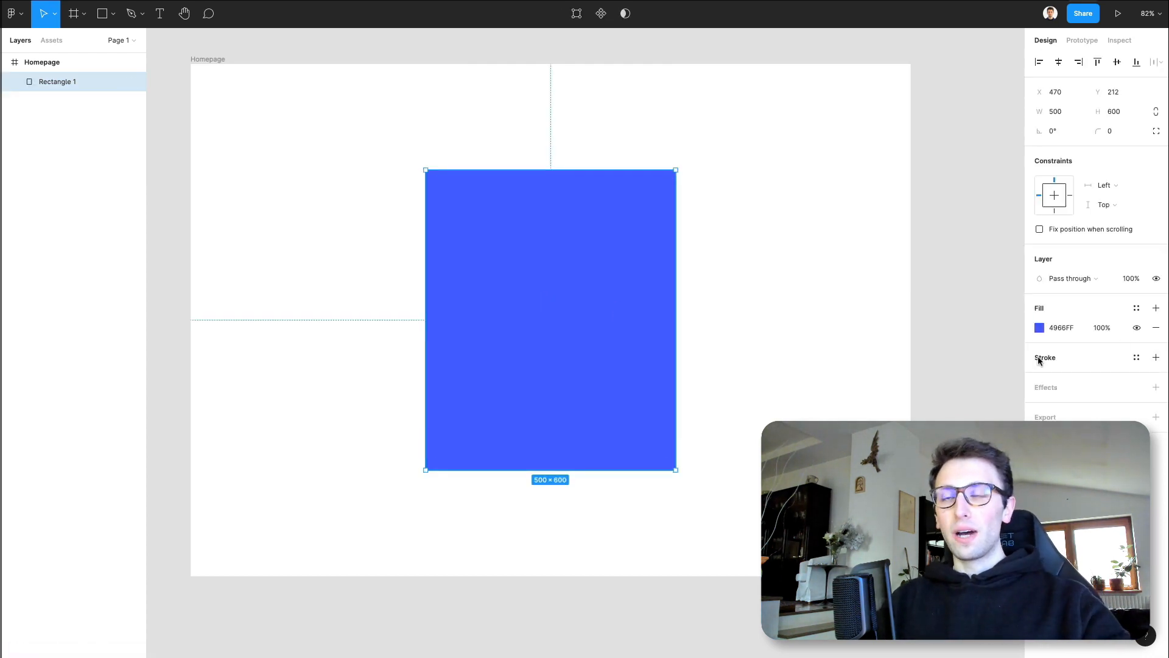
pyautogui.click(1156, 357)
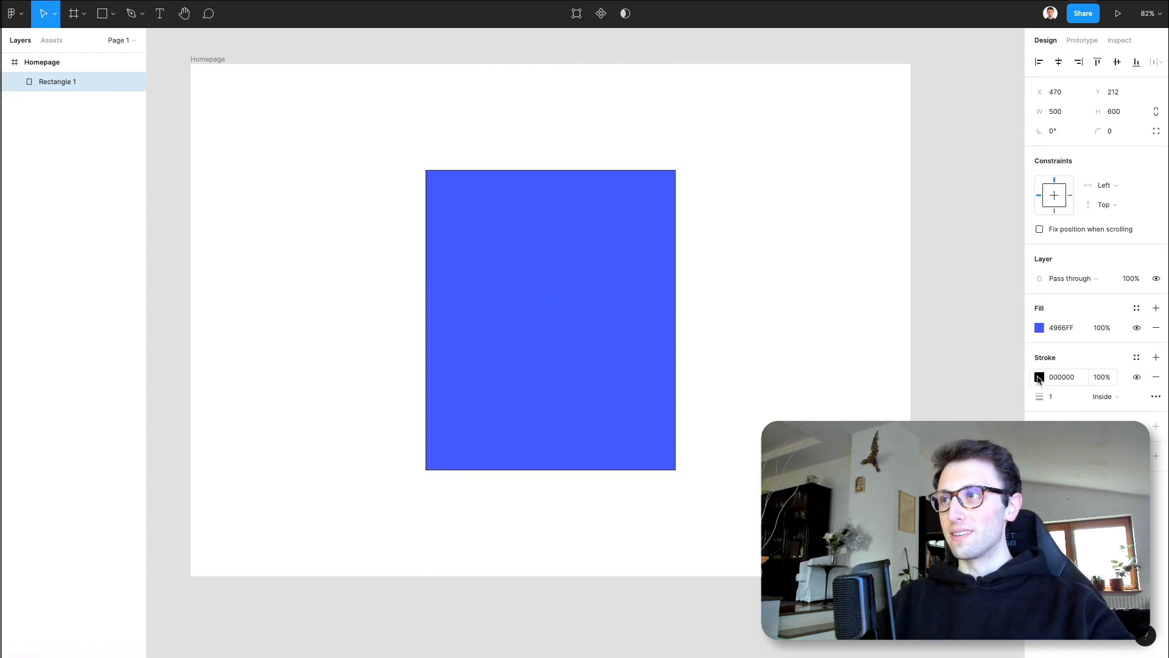
pyautogui.click(1055, 396)
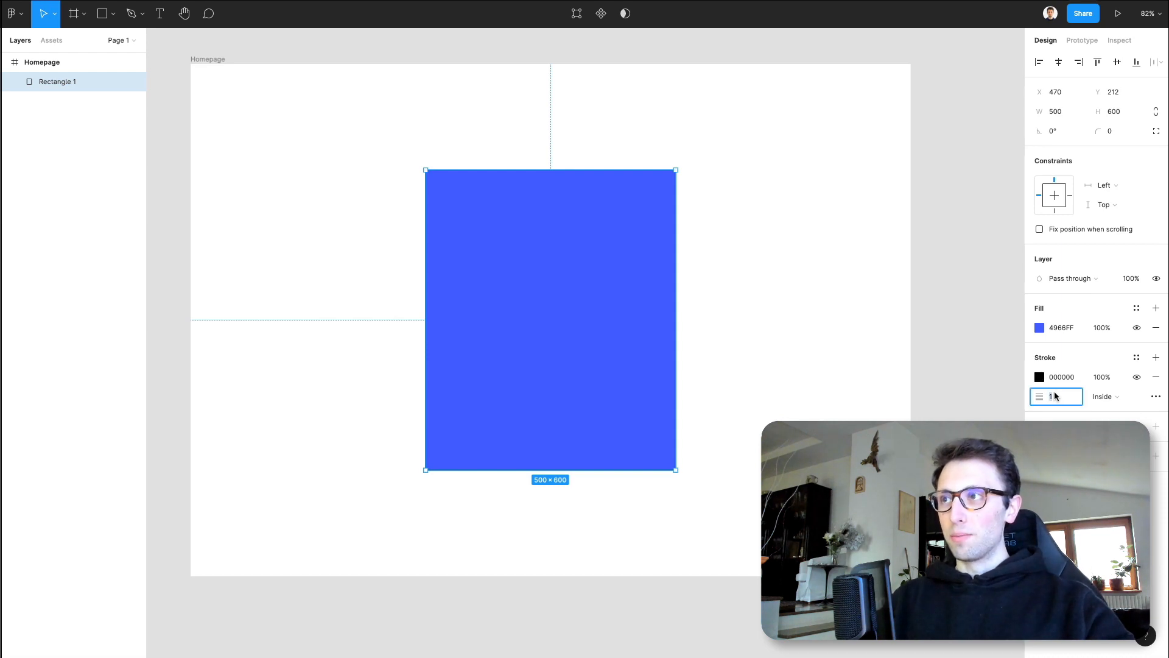
pyautogui.write('22')
pyautogui.press('Return')
pyautogui.press('Up')
pyautogui.press('Down')
pyautogui.press('Down')
pyautogui.press('Down')
pyautogui.press('Down')
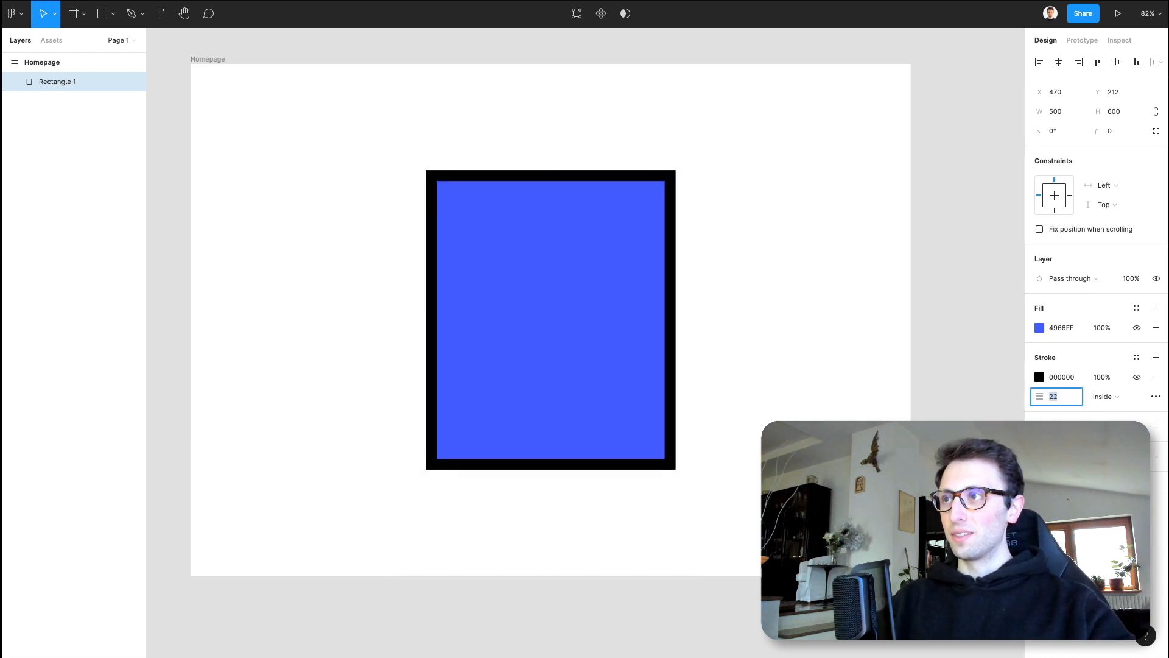
pyautogui.press('Up')
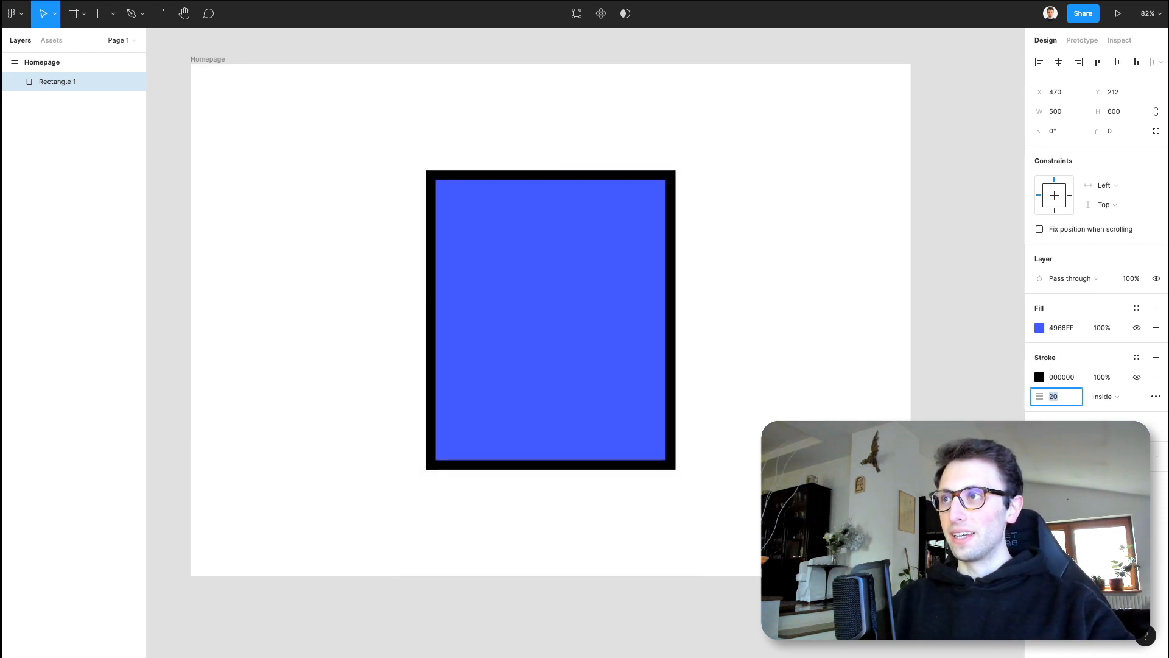
# - Recolor the rectangle's stroke to the pale lavender D9DFFF by sampling the blue fill and lightening it
pyautogui.click(1034, 379)
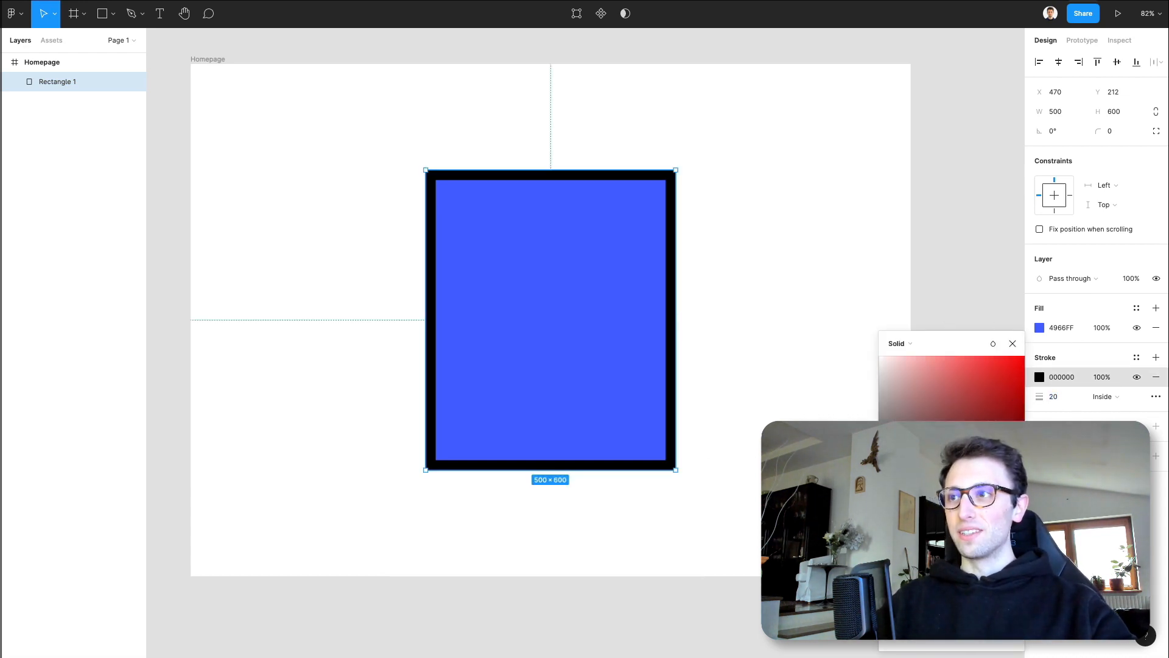
pyautogui.press('i')
pyautogui.click(603, 332)
pyautogui.moveTo(973, 374)
pyautogui.mouseDown()
pyautogui.moveTo(936, 338)
pyautogui.moveTo(908, 342)
pyautogui.mouseUp()
pyautogui.moveTo(898, 341); pyautogui.dragTo(901, 341)
pyautogui.click(820, 272)
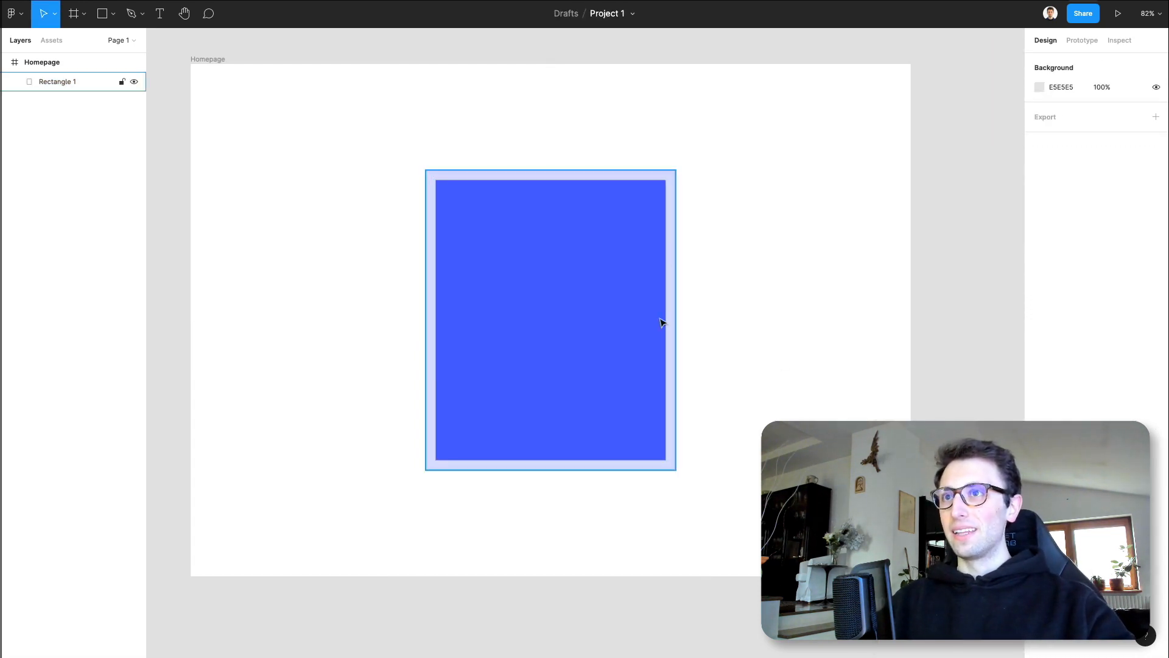
# - Add a drop shadow effect to the rectangle and increase its blur and downward offset
pyautogui.click(627, 271)
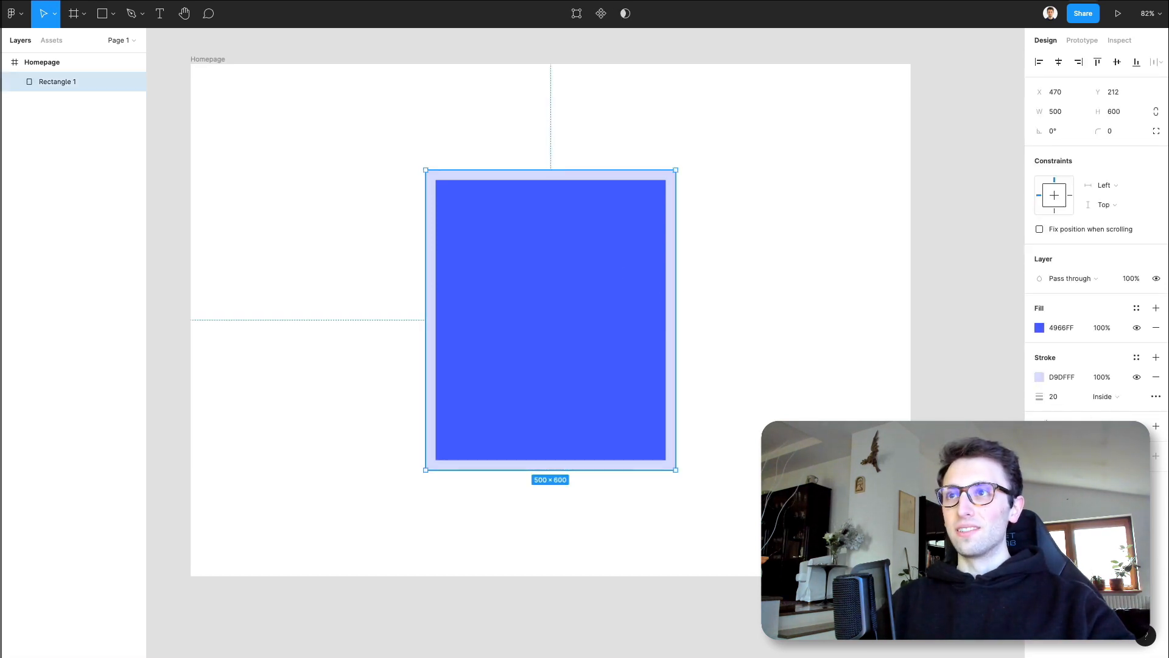
pyautogui.click(1156, 426)
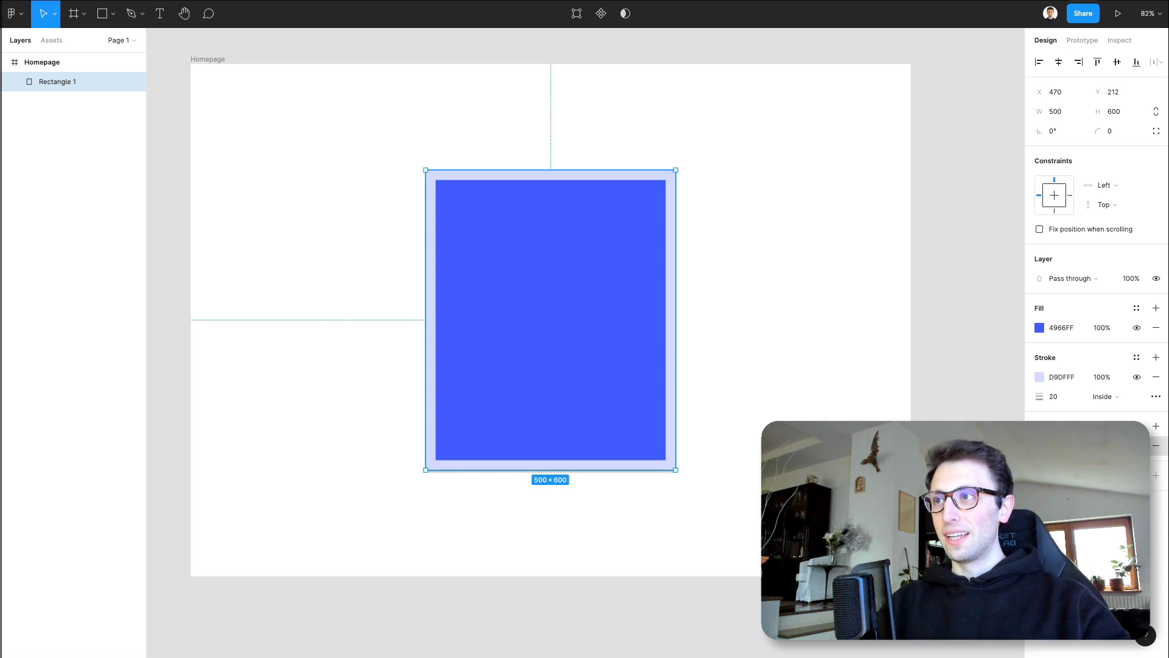
pyautogui.hotkey('shift', 'Up')
pyautogui.hotkey('shift', 'Up')
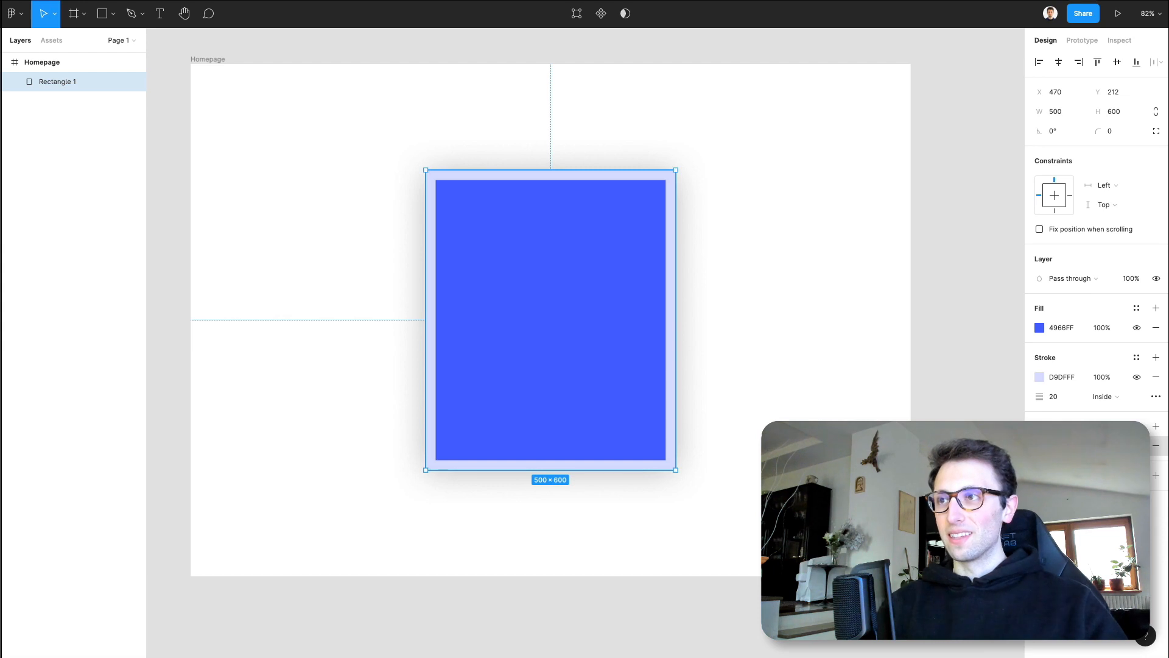
pyautogui.hotkey('shift', 'Up')
pyautogui.hotkey('shift', 'Up')
pyautogui.hotkey('shift', 'Up')
pyautogui.hotkey('shift', 'Up')
pyautogui.hotkey('shift', 'Up')
pyautogui.hotkey('shift', 'Up')
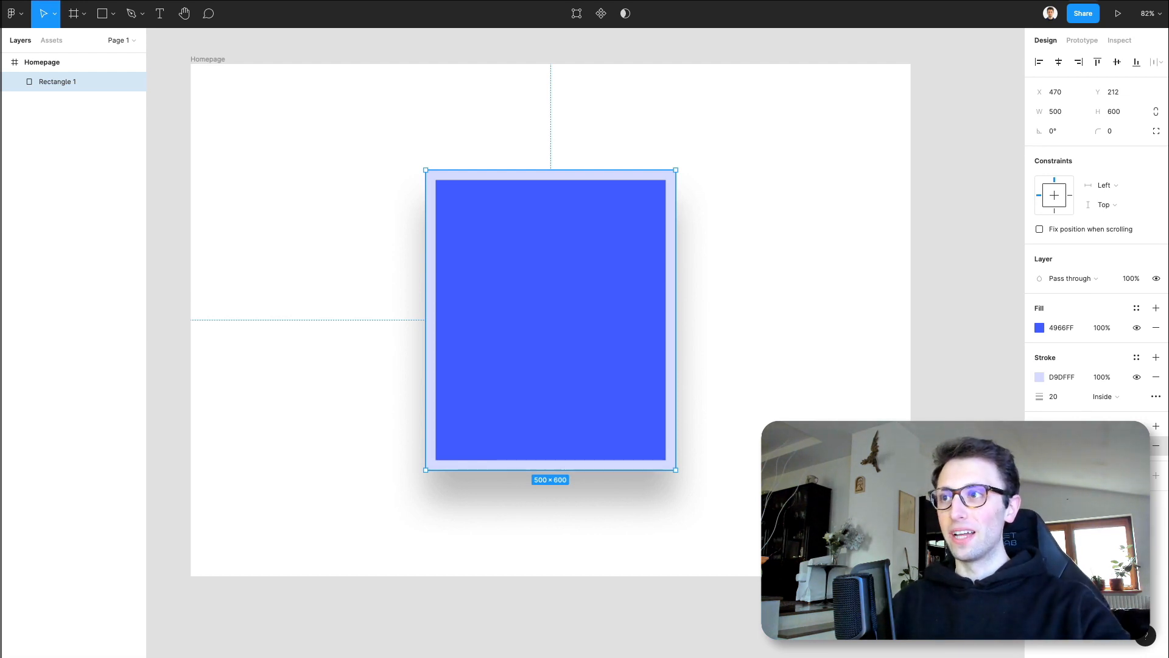
# - Try a different color and stronger opacity for the rectangle's drop shadow
pyautogui.click(894, 514)
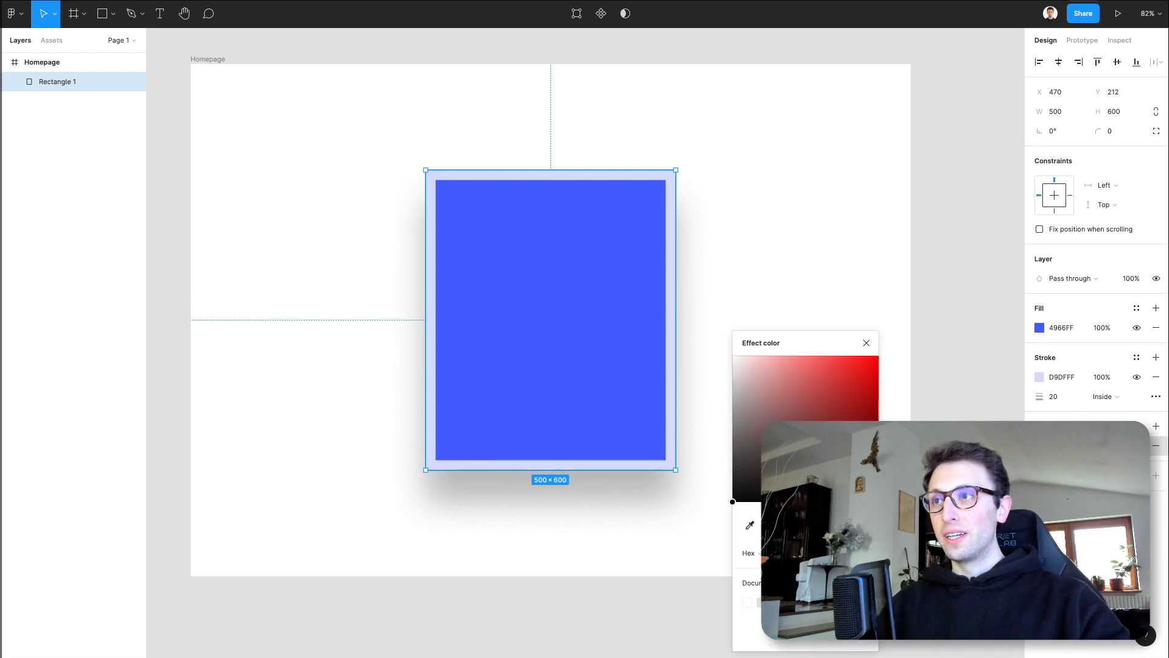
pyautogui.moveTo(795, 532); pyautogui.dragTo(822, 518)
pyautogui.click(833, 519)
pyautogui.moveTo(814, 399); pyautogui.dragTo(898, 512)
pyautogui.click(776, 269)
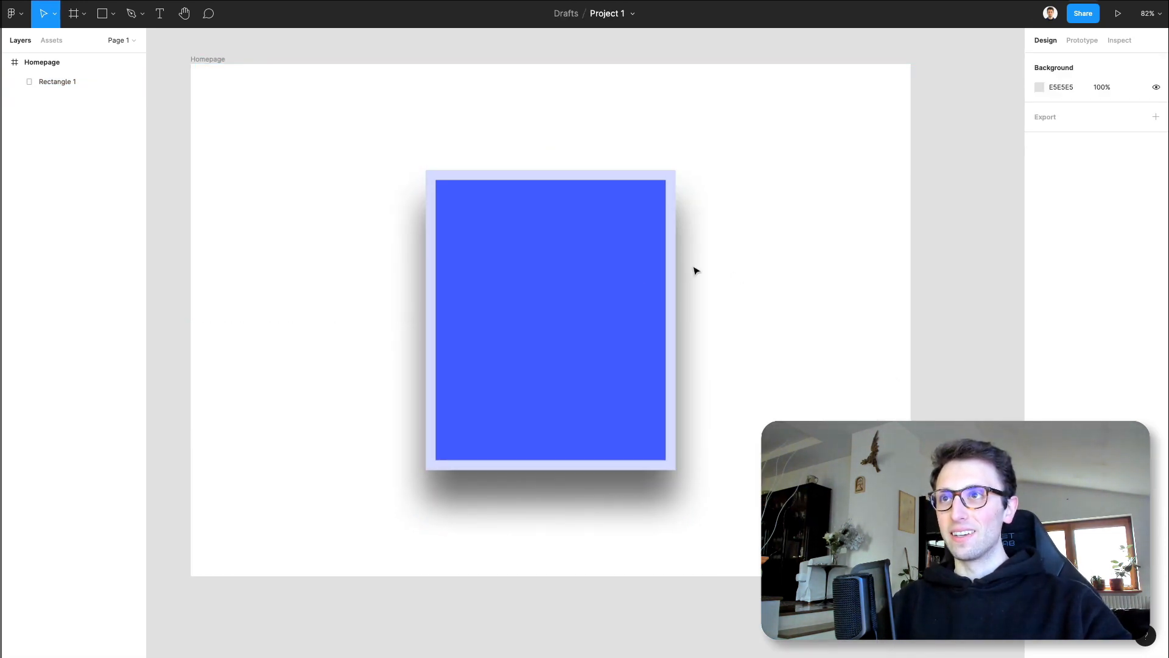
pyautogui.click(565, 287)
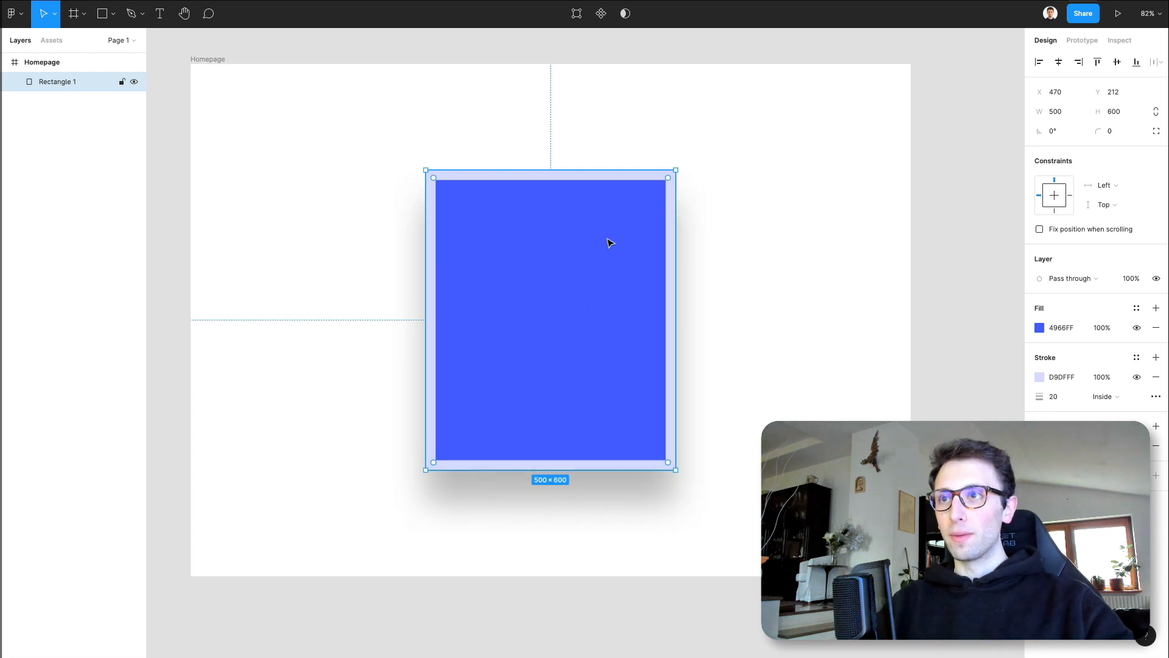
# - Move the rectangle horizontally into the left half of the Homepage frame
pyautogui.click(830, 193)
pyautogui.moveTo(595, 297); pyautogui.dragTo(415, 300)
pyautogui.click(613, 270)
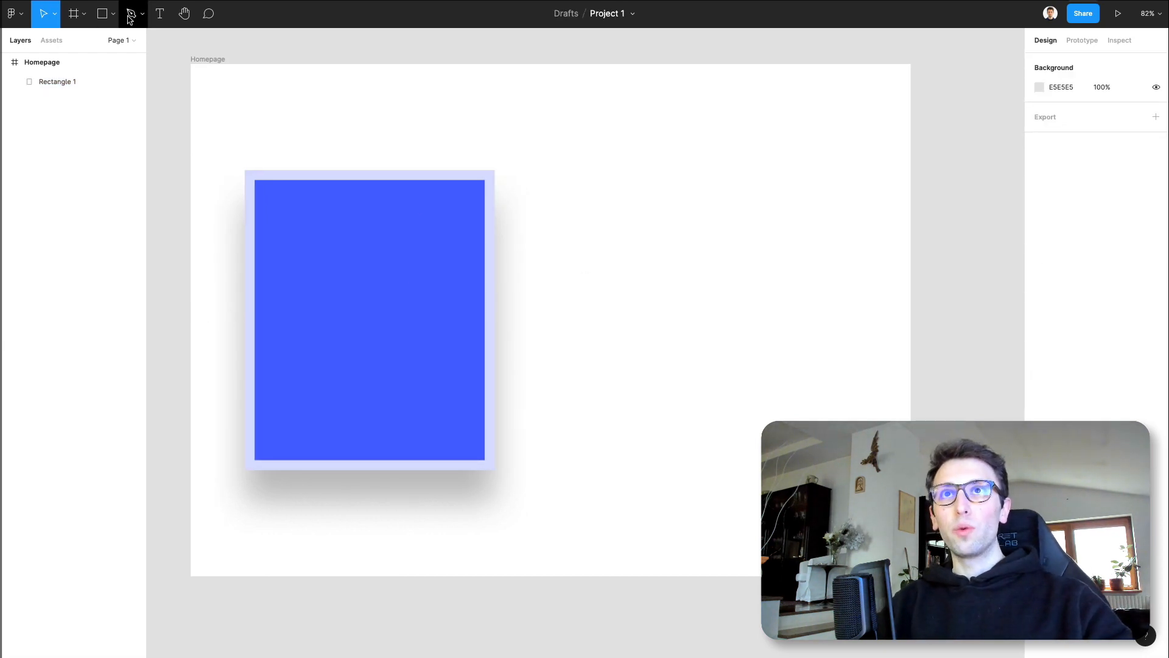
# - Add the text "Figma 101" in the empty area to the right of the rectangle
pyautogui.click(158, 14)
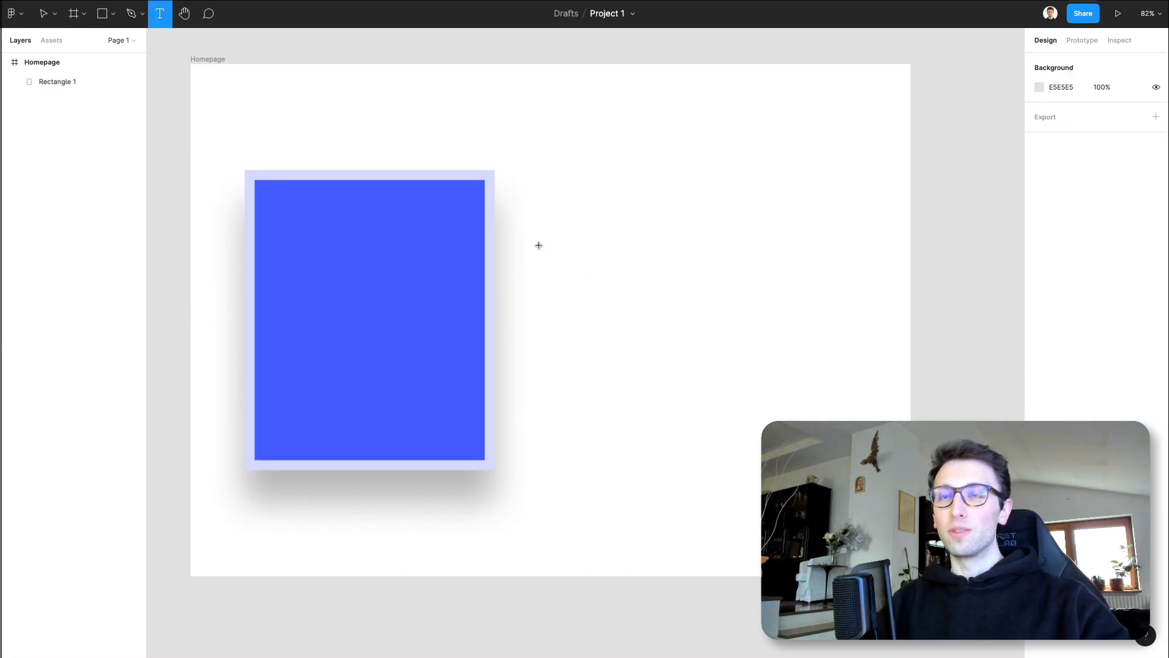
pyautogui.click(573, 245)
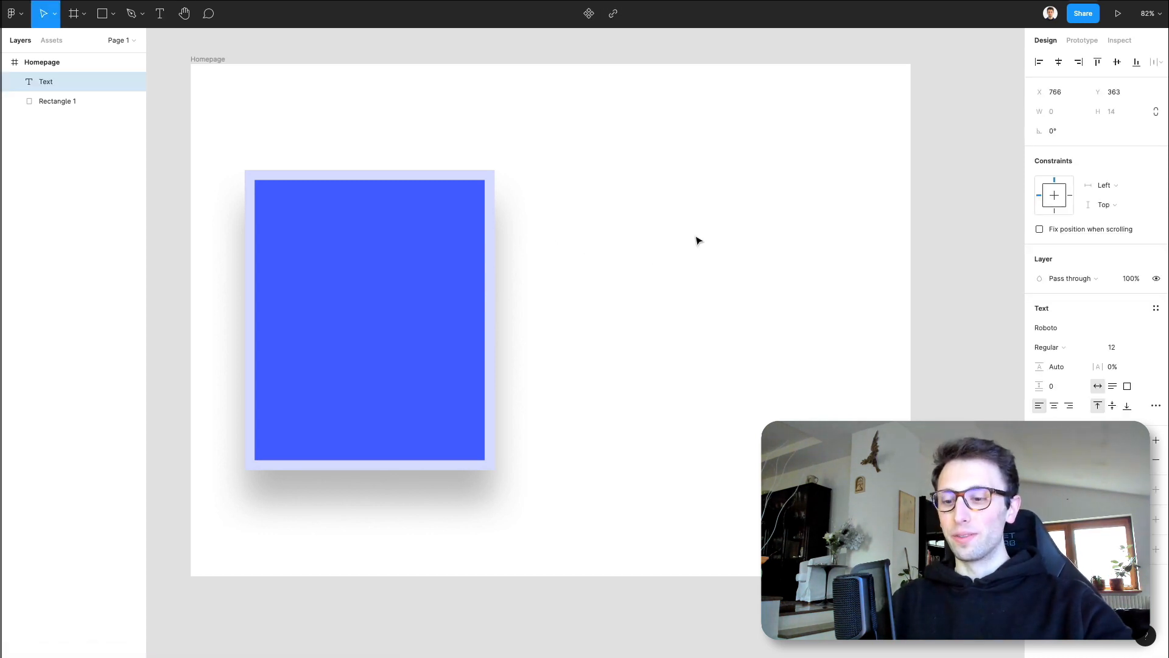
pyautogui.write('Figma 101')
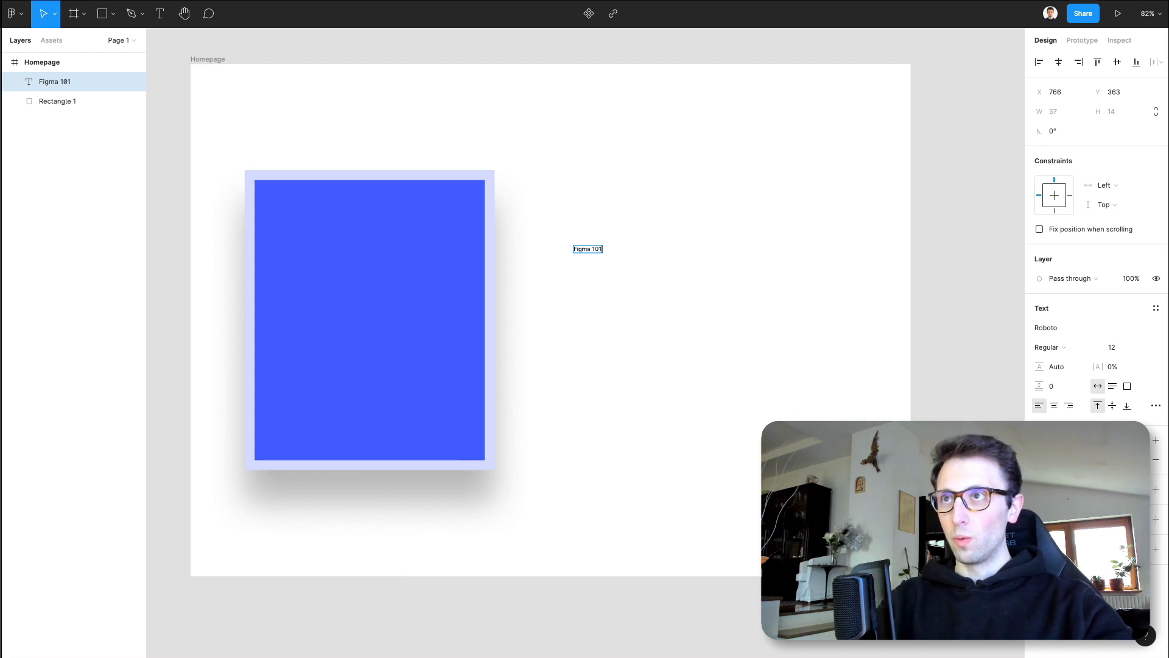
pyautogui.press('Escape')
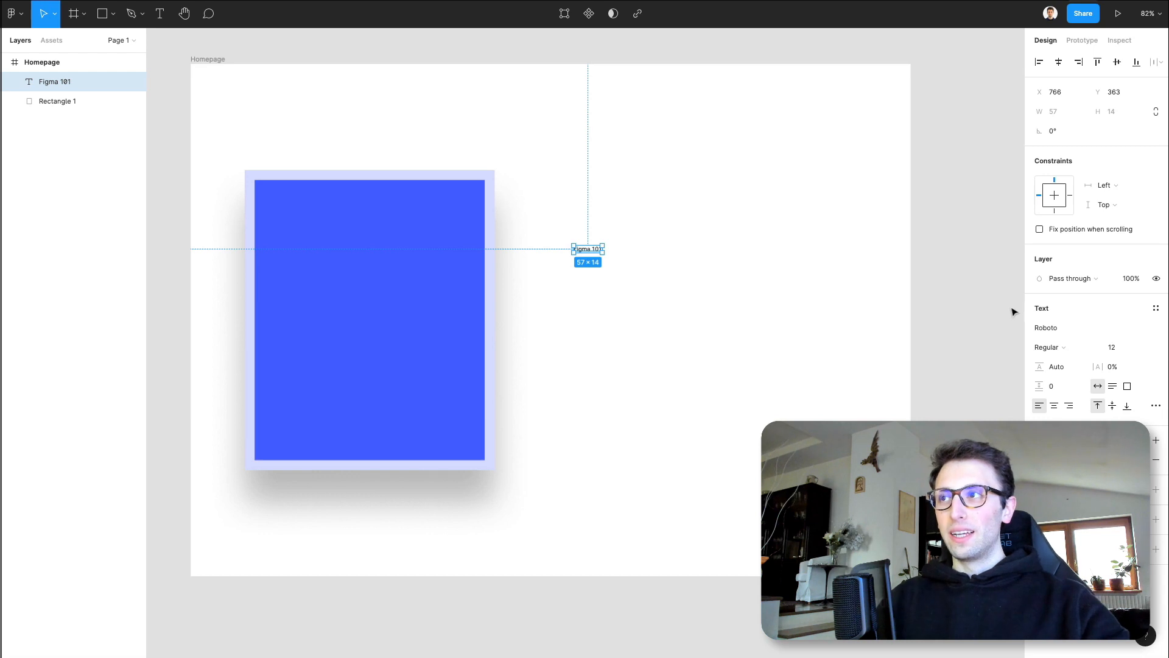
# - Set the text's font size to 100 and move it down level with the rectangle's vertical center
pyautogui.click(1117, 349)
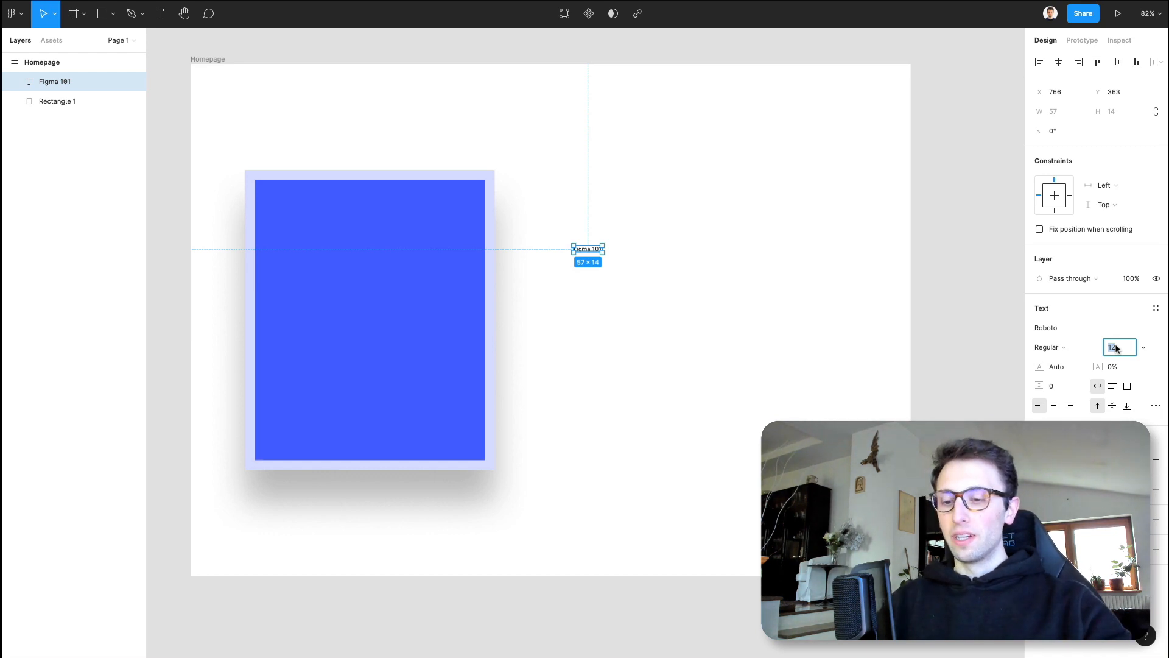
pyautogui.write('100')
pyautogui.press('Return')
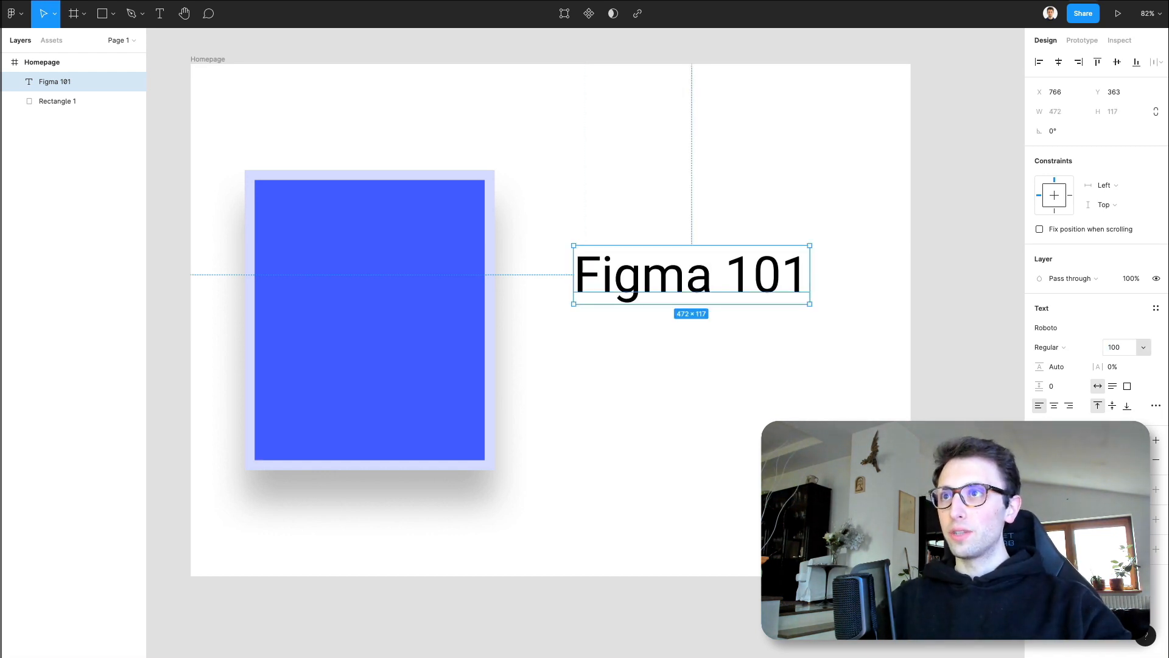
pyautogui.moveTo(730, 330); pyautogui.dragTo(728, 325)
pyautogui.click(683, 249)
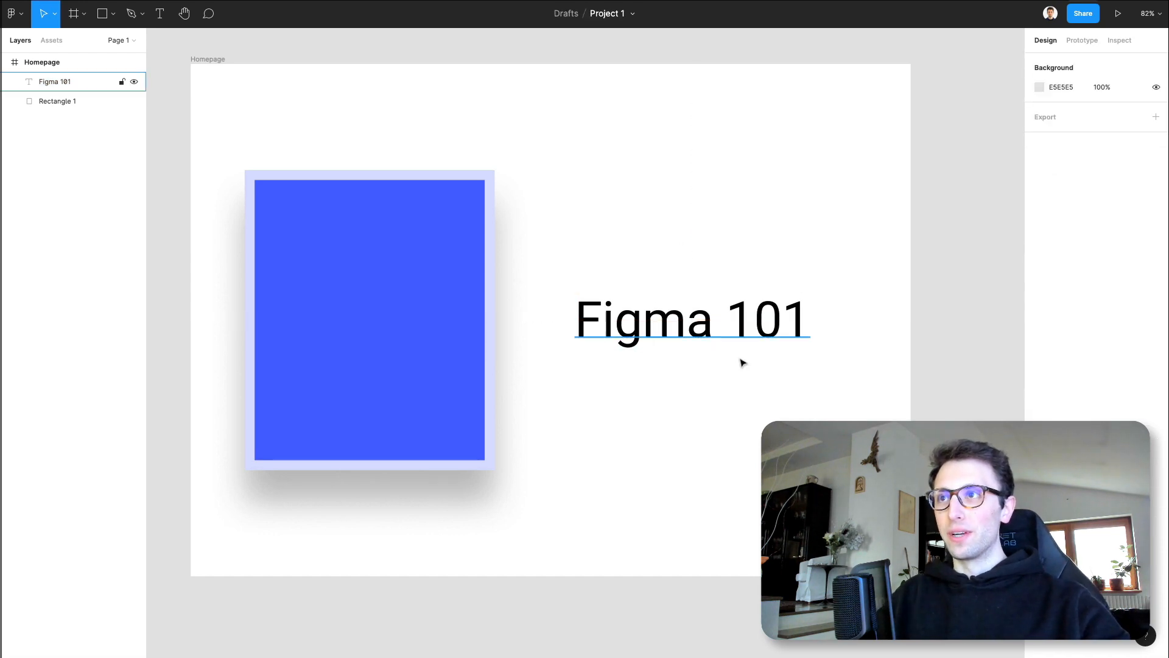
# - Change the font of the "Figma 101" text to Lato
pyautogui.click(741, 334)
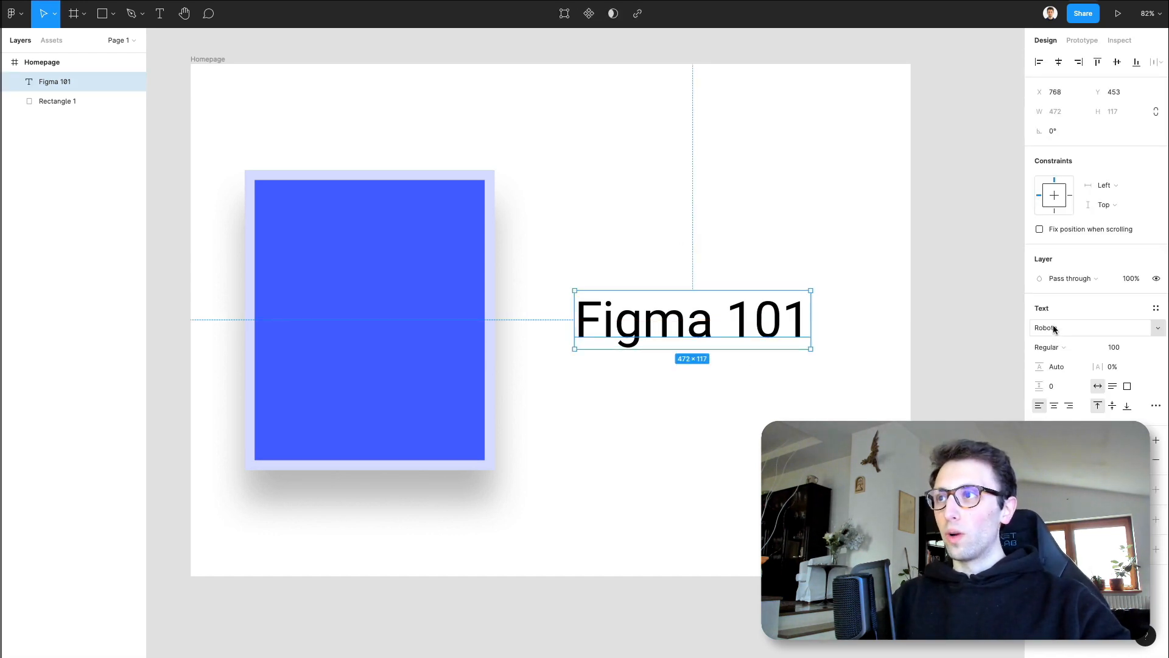
pyautogui.click(1160, 327)
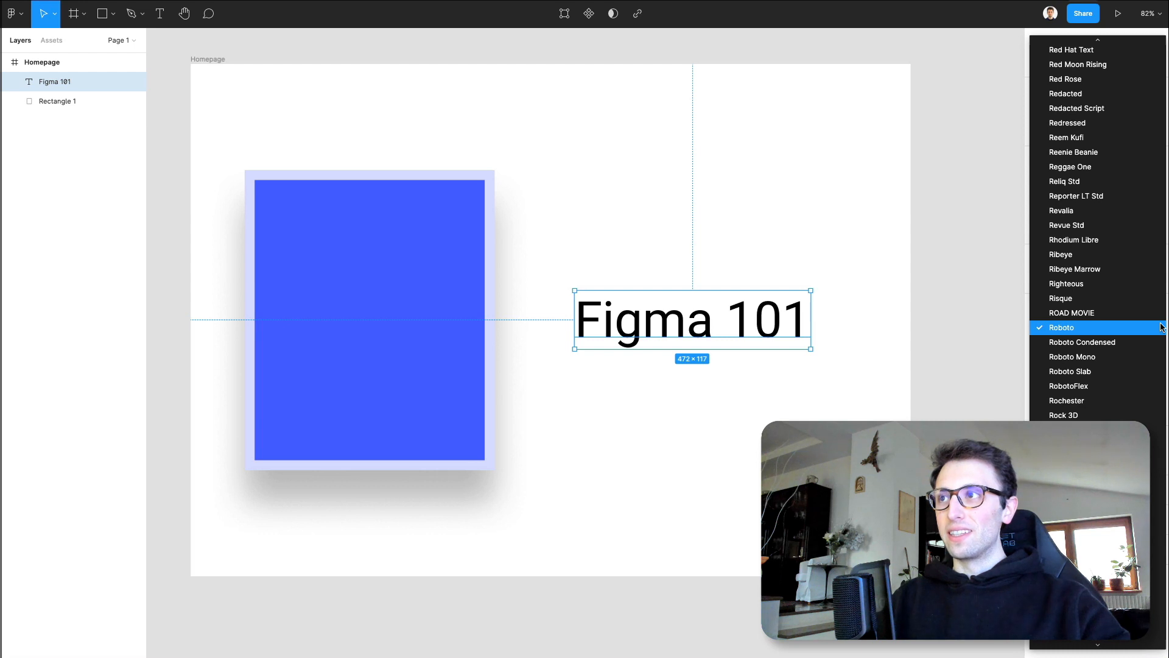
pyautogui.scroll(5, 1092, 272)
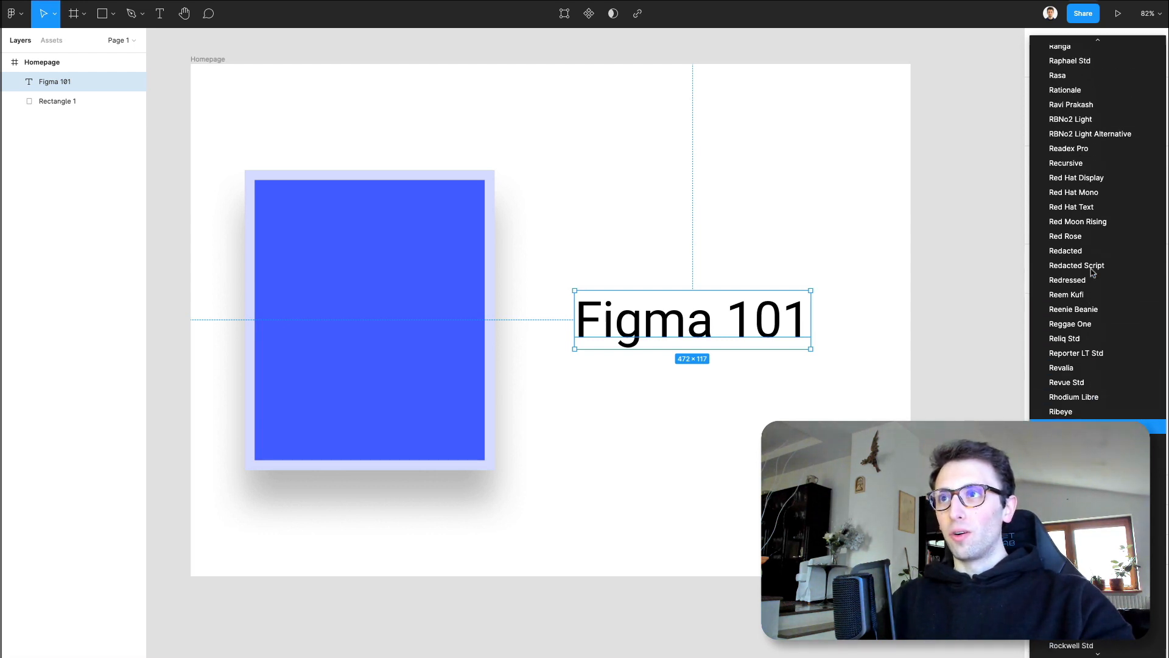
pyautogui.scroll(18, 1092, 272)
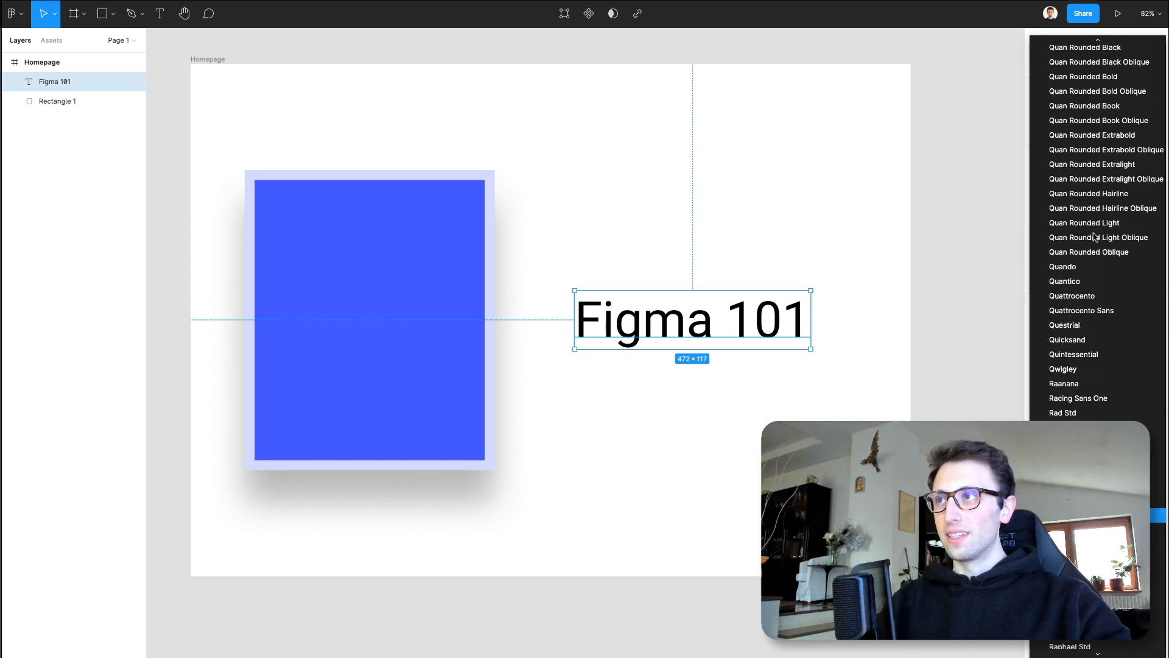
pyautogui.scroll(8, 1094, 236)
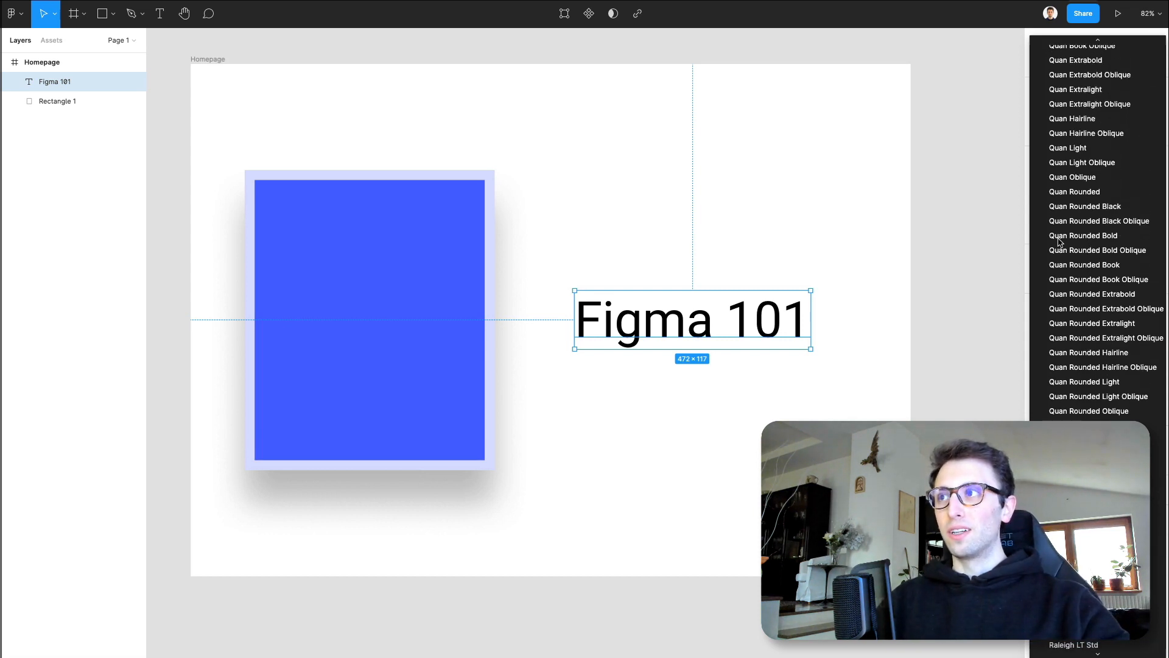
pyautogui.scroll(3, 1107, 237)
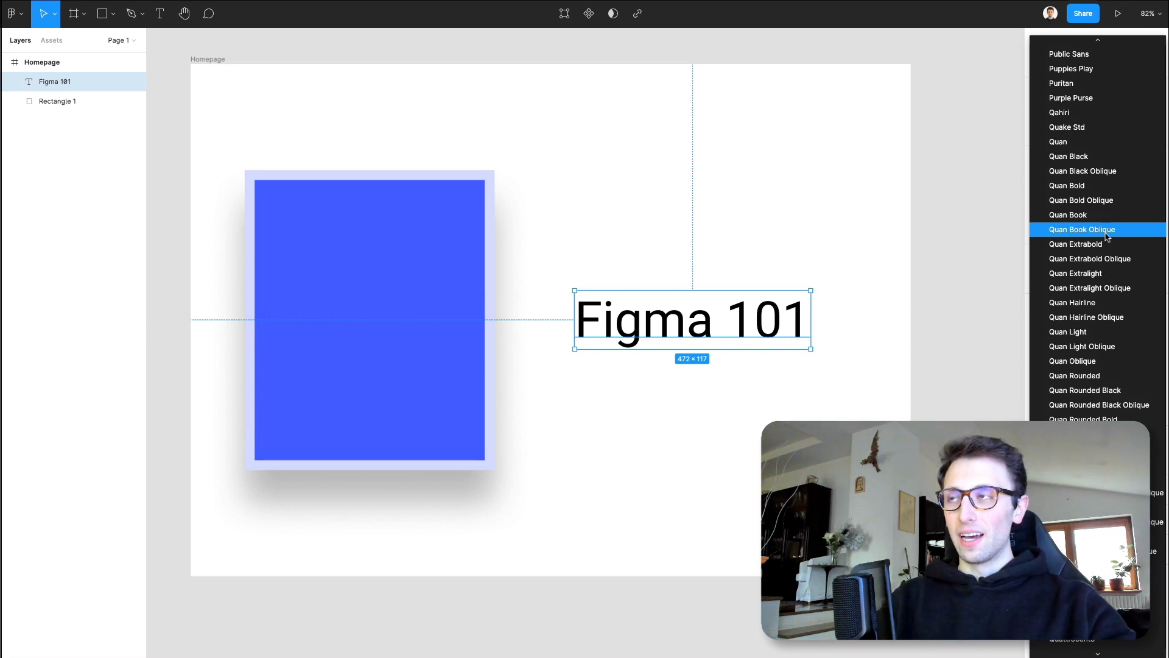
pyautogui.scroll(15, 1106, 236)
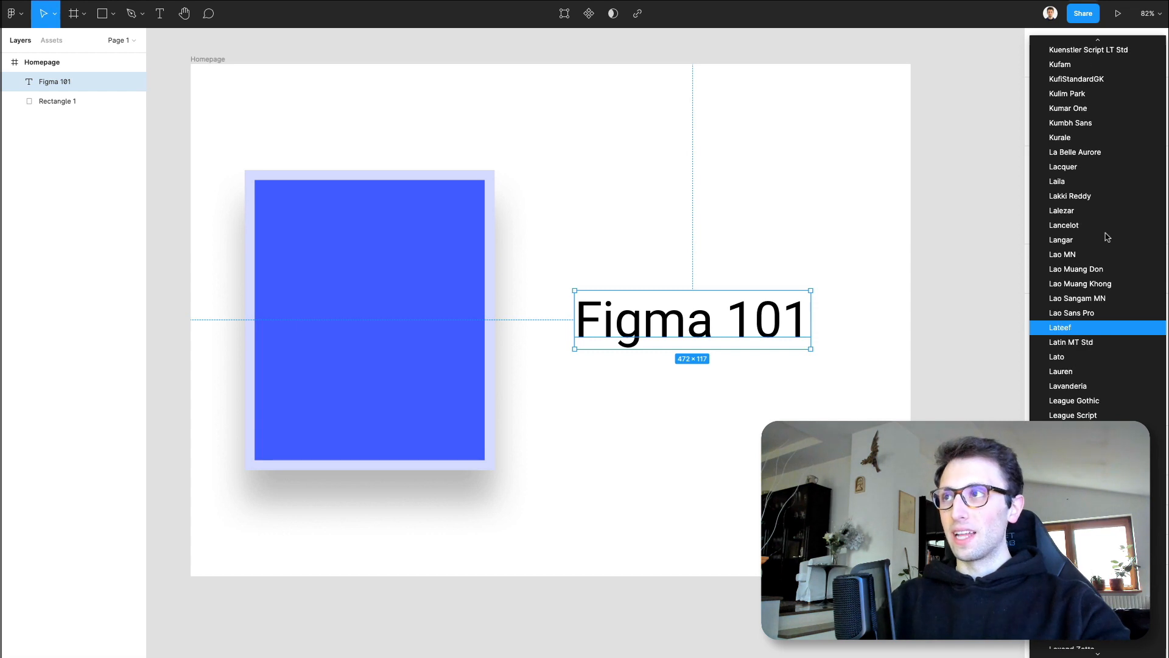
pyautogui.click(1071, 355)
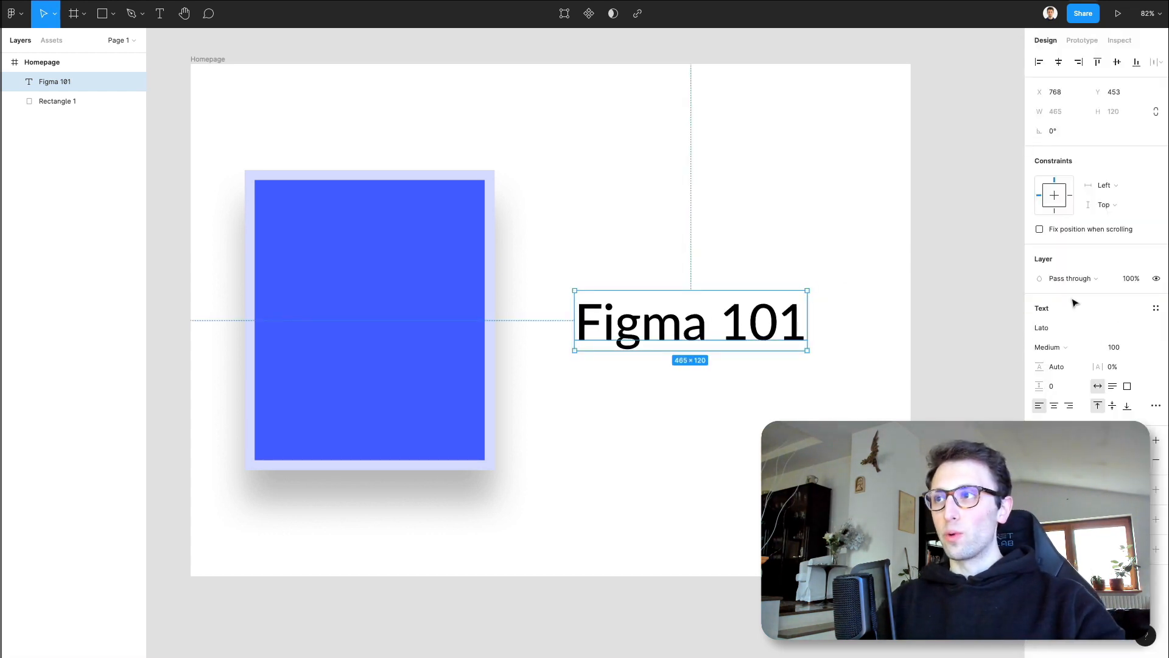
# - Try the ExtraBold and Heavy weights on the text and settle on Black
pyautogui.click(1049, 347)
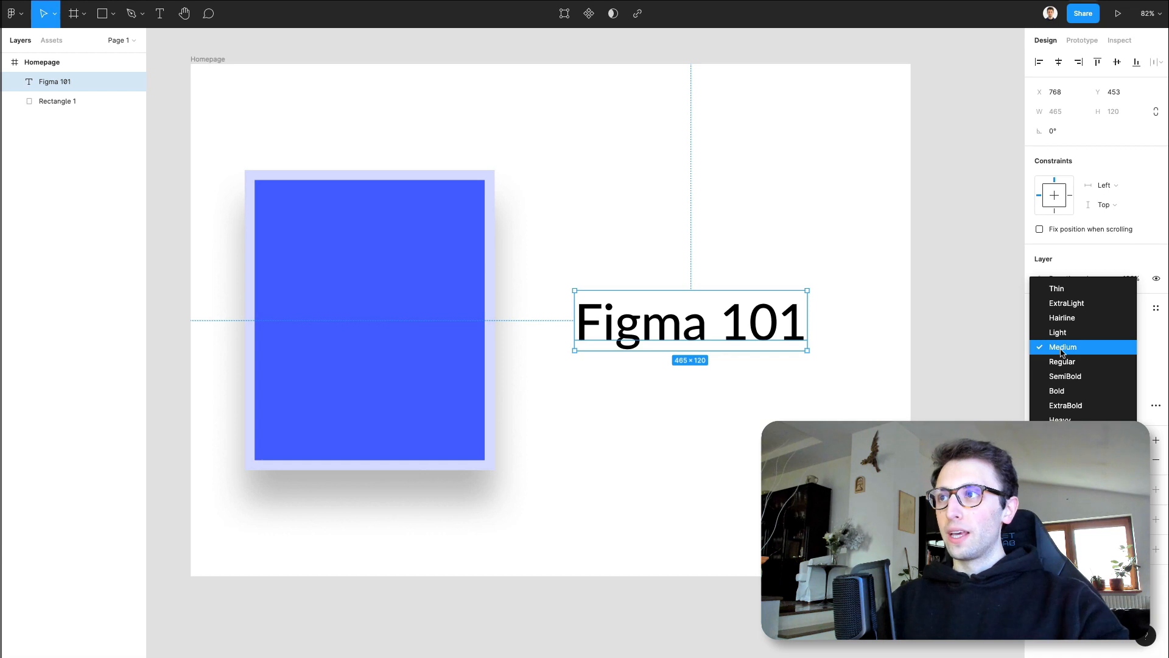
pyautogui.click(1081, 407)
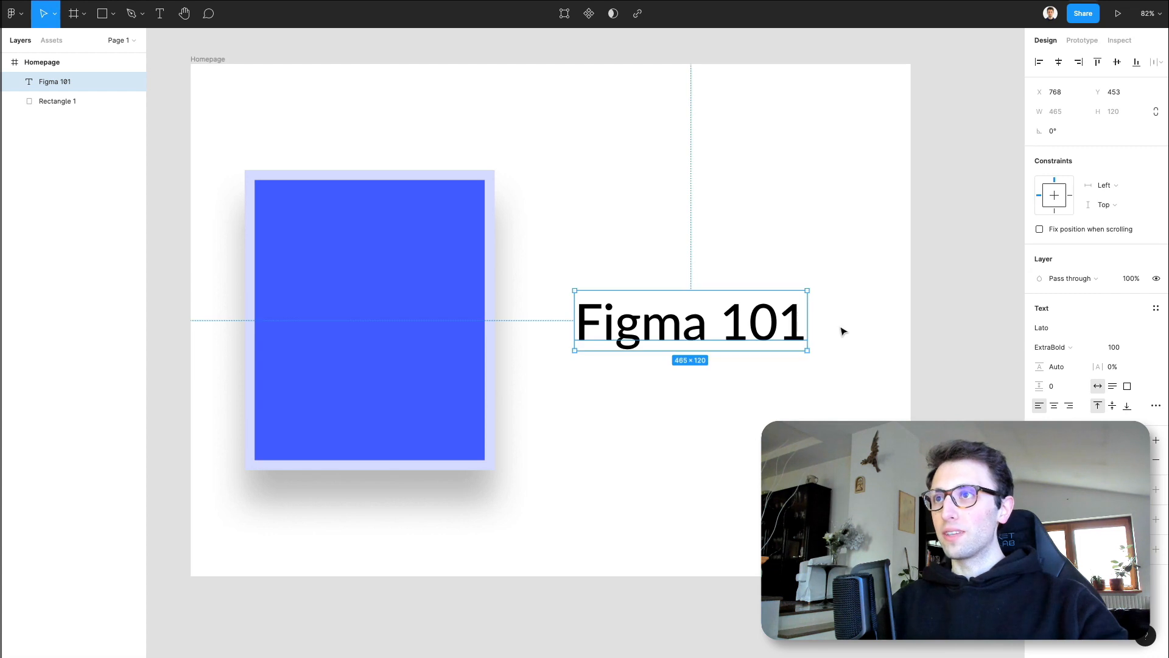
pyautogui.click(1060, 348)
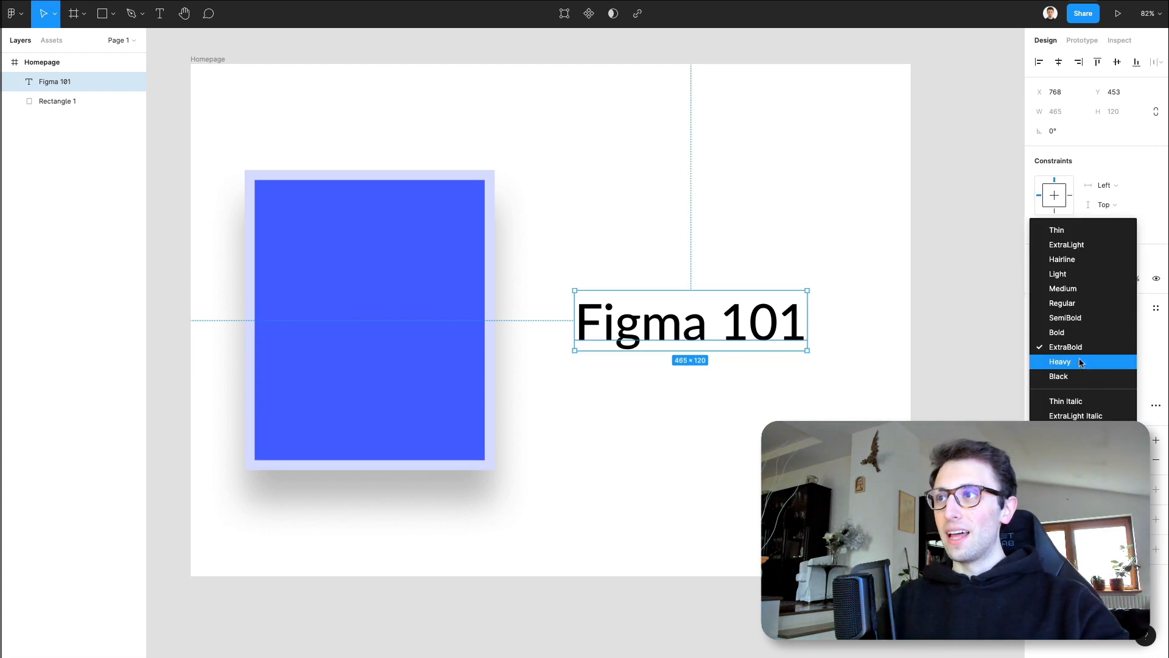
pyautogui.click(1070, 360)
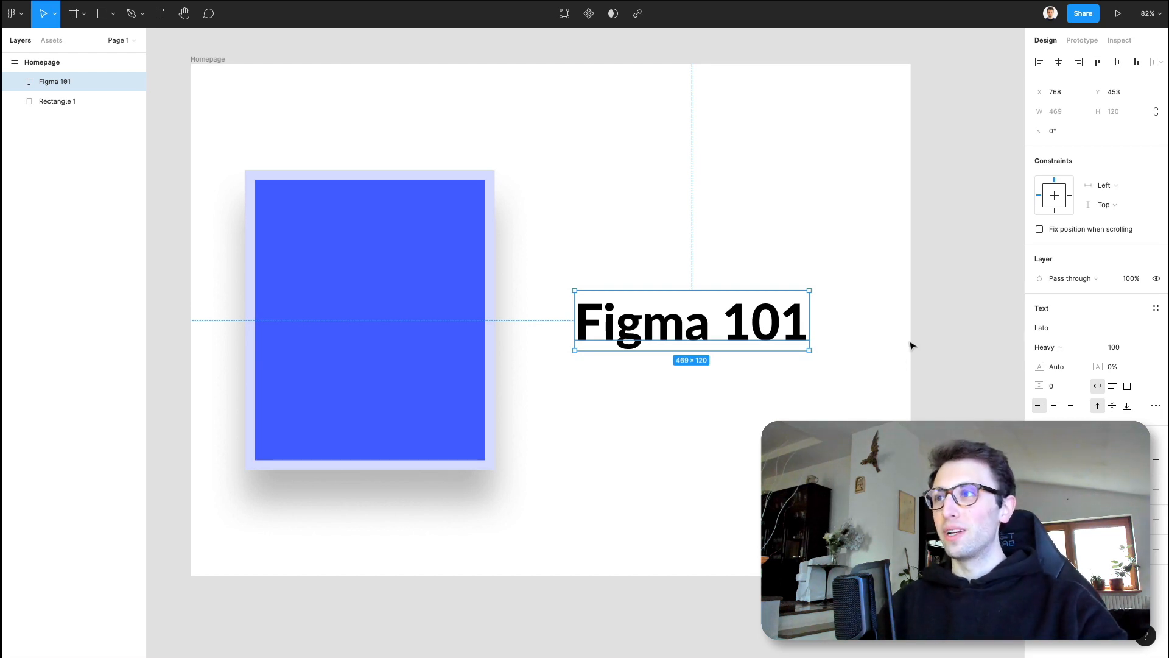
pyautogui.click(1078, 347)
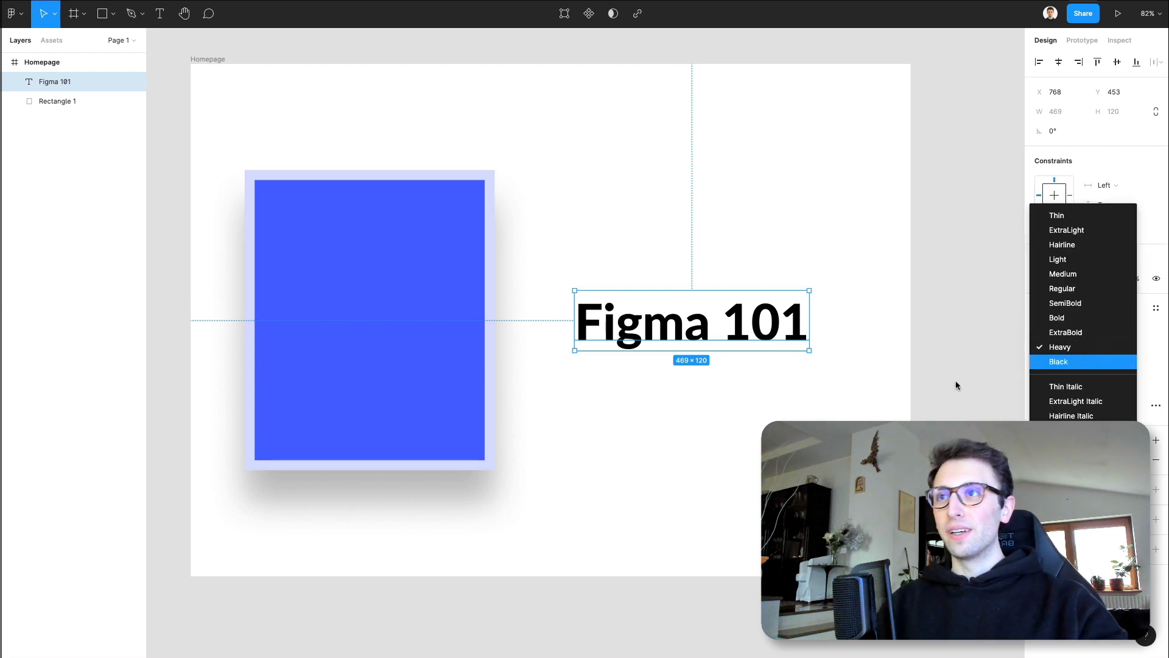
pyautogui.press('Return')
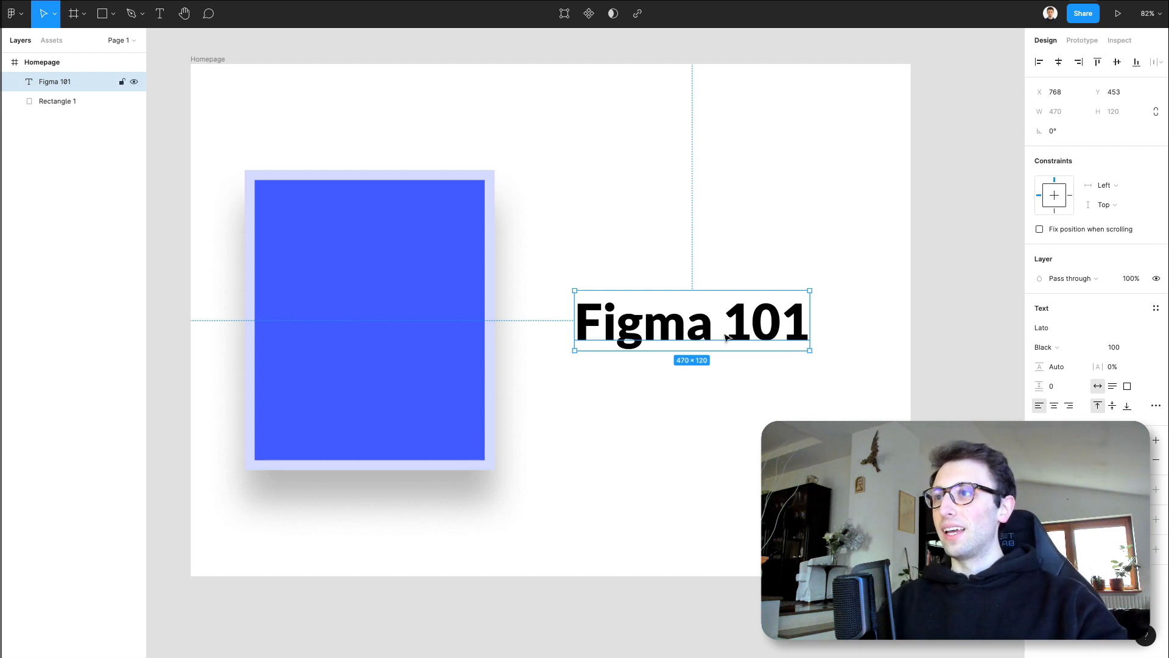
# - Set only the "101" part of the text to the Regular weight
pyautogui.doubleClick(762, 324)
pyautogui.doubleClick(766, 317)
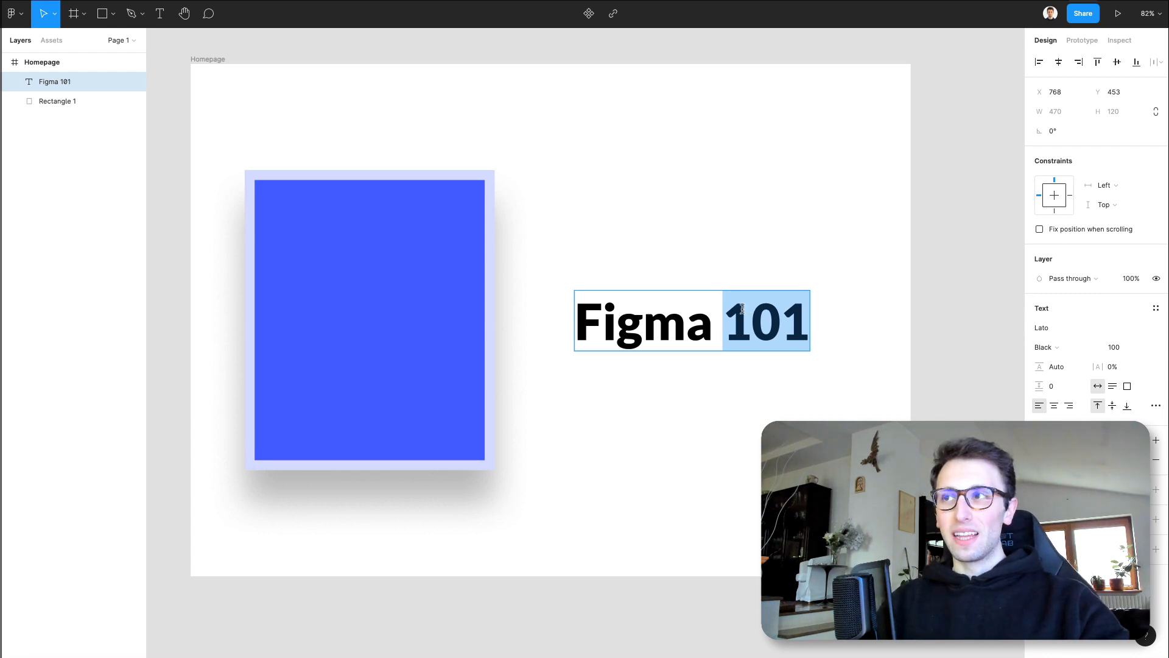
pyautogui.click(1060, 344)
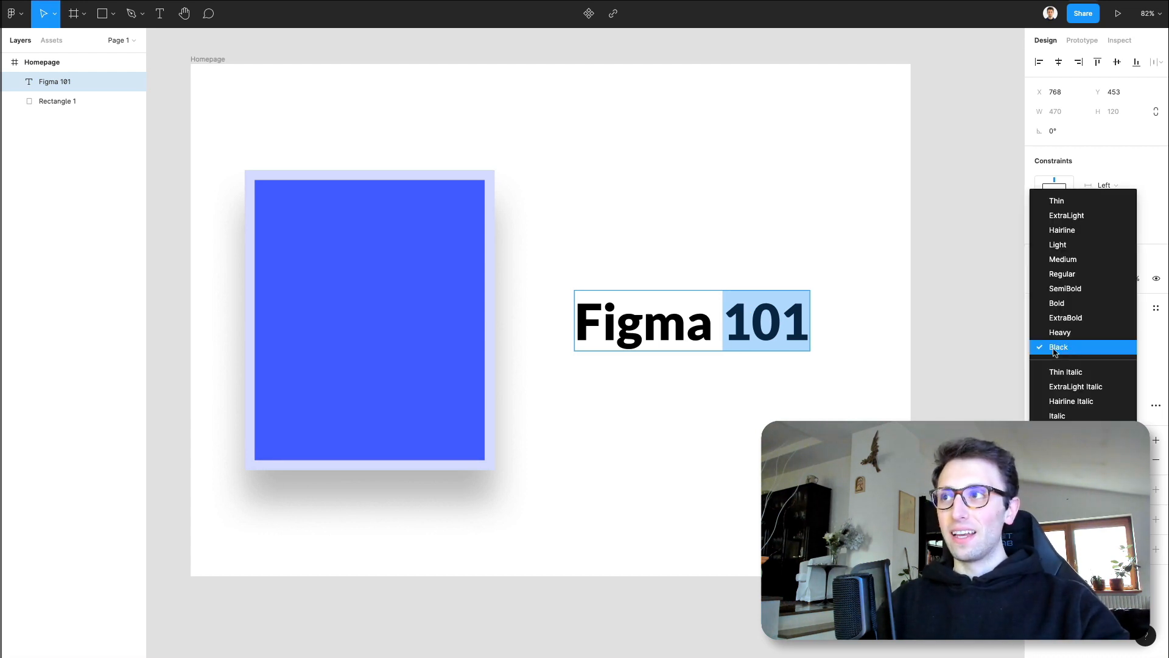
pyautogui.click(1088, 272)
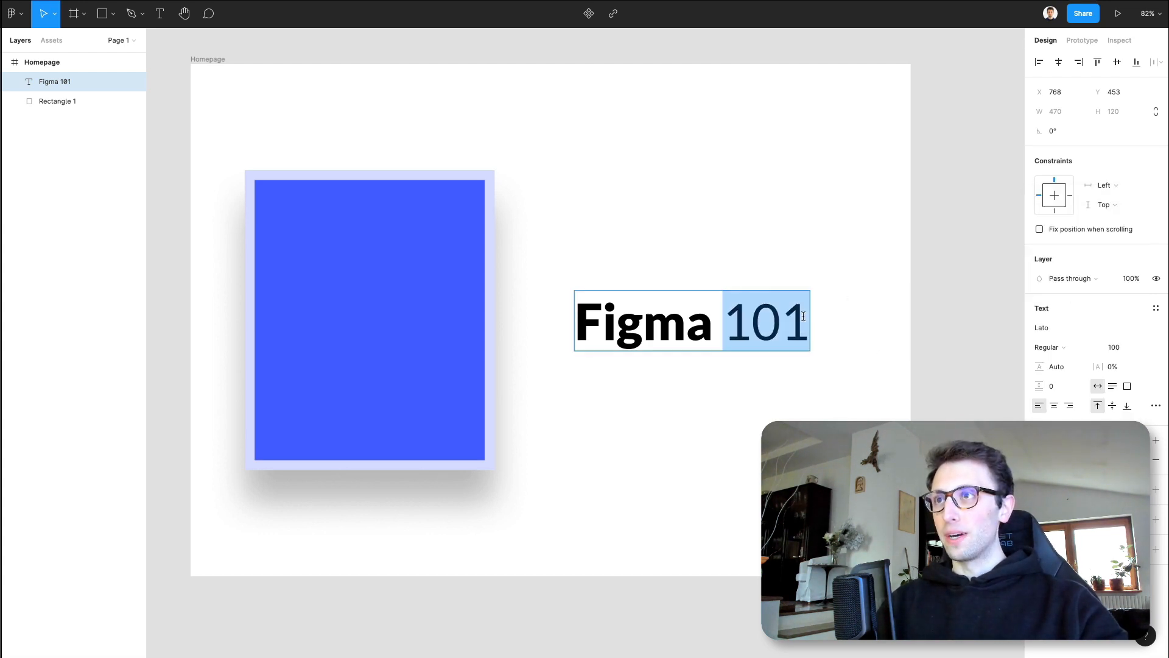
pyautogui.press('Escape')
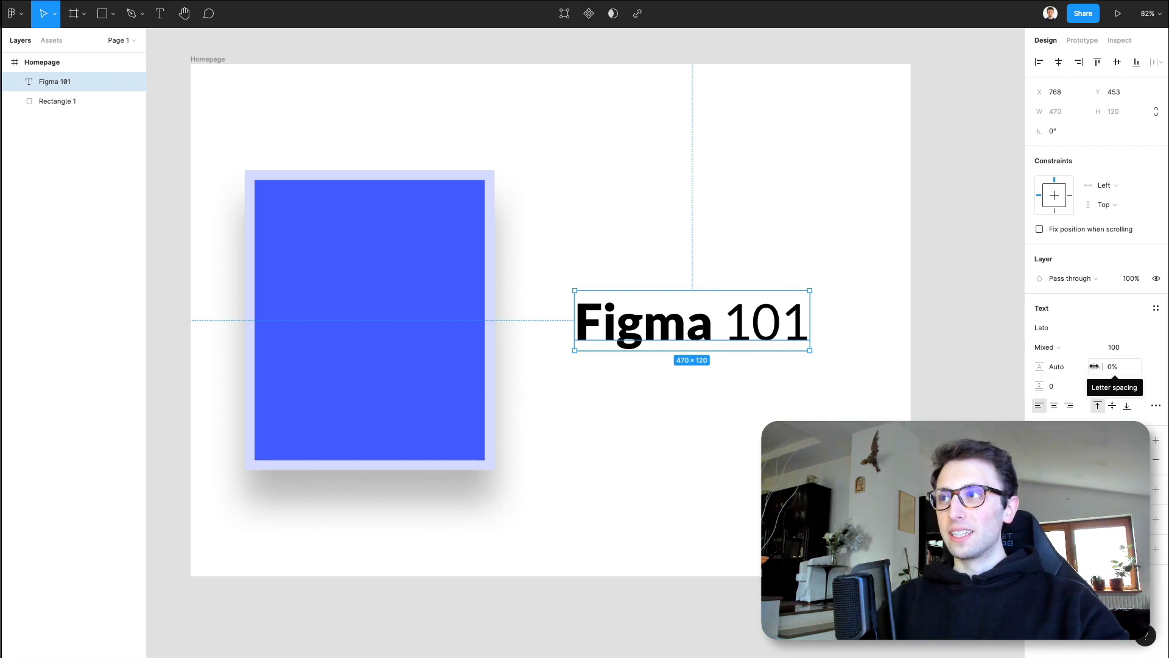
# - Set the text's letter spacing to 11% and try center and right alignment before restoring left alignment
pyautogui.moveTo(1094, 366)
pyautogui.mouseDown()
pyautogui.moveTo(1133, 368)
pyautogui.moveTo(1112, 367)
pyautogui.mouseUp()
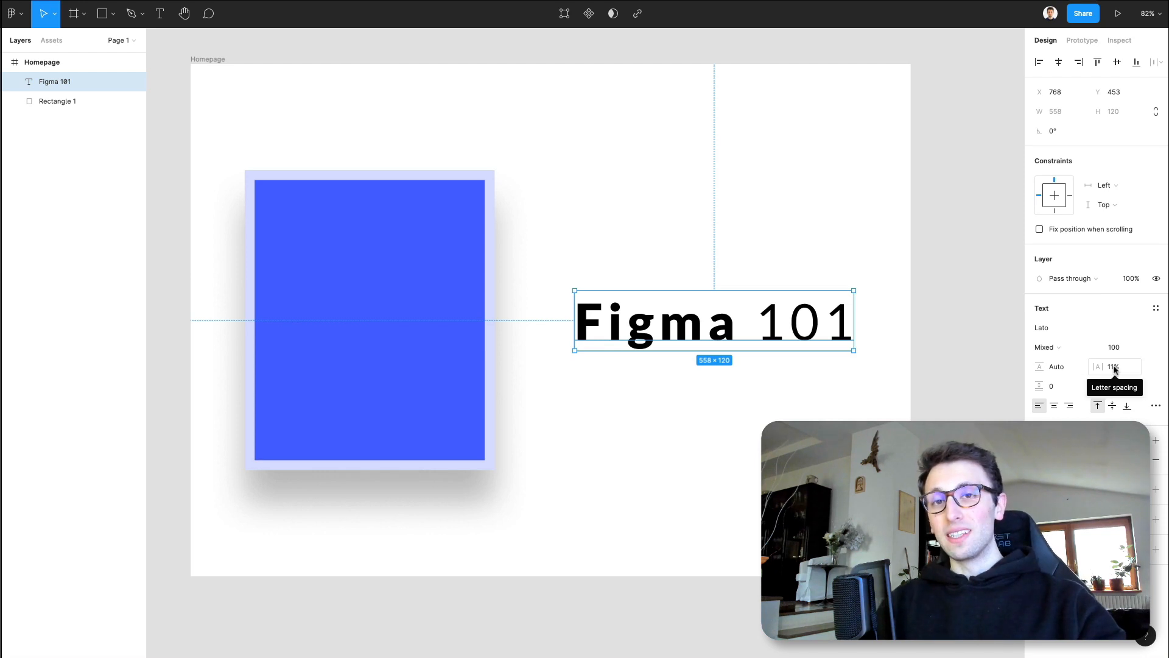
pyautogui.click(1054, 405)
pyautogui.click(1069, 406)
pyautogui.click(1038, 405)
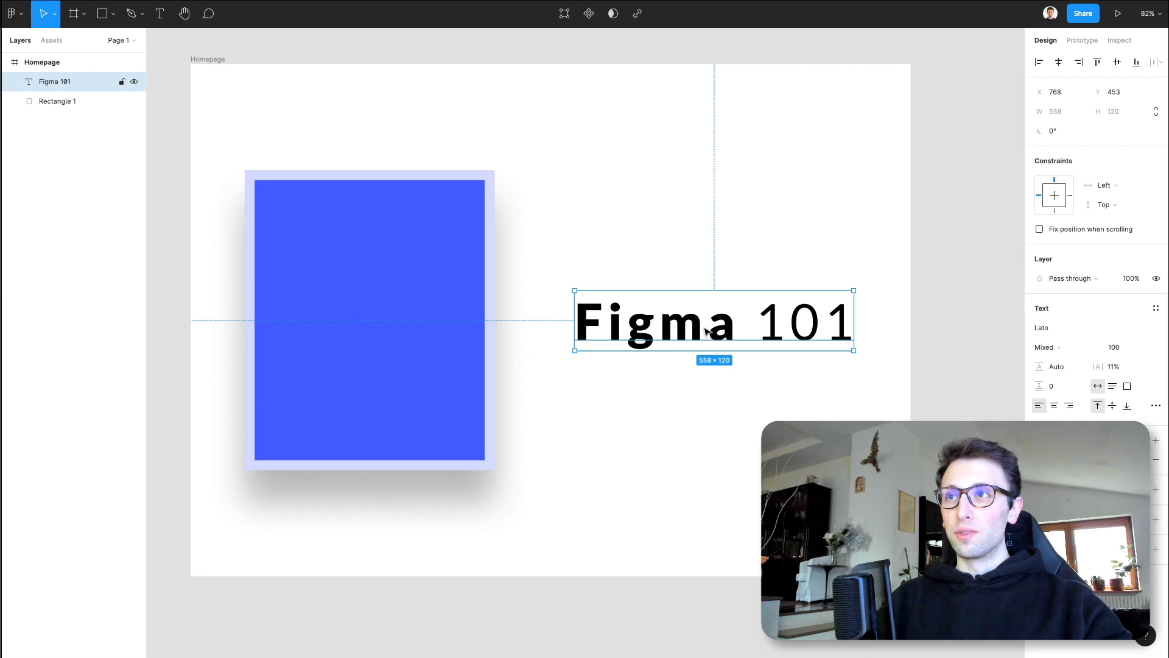
# - Move the "Figma 101" text up and left to X 741 and set its letter spacing to 6.5%
pyautogui.moveTo(707, 332); pyautogui.dragTo(694, 295)
pyautogui.moveTo(1101, 363); pyautogui.dragTo(1095, 363)
# - Duplicate the "Figma 101" text directly below the original and delete the copy
pyautogui.moveTo(687, 280); pyautogui.dragTo(687, 364)
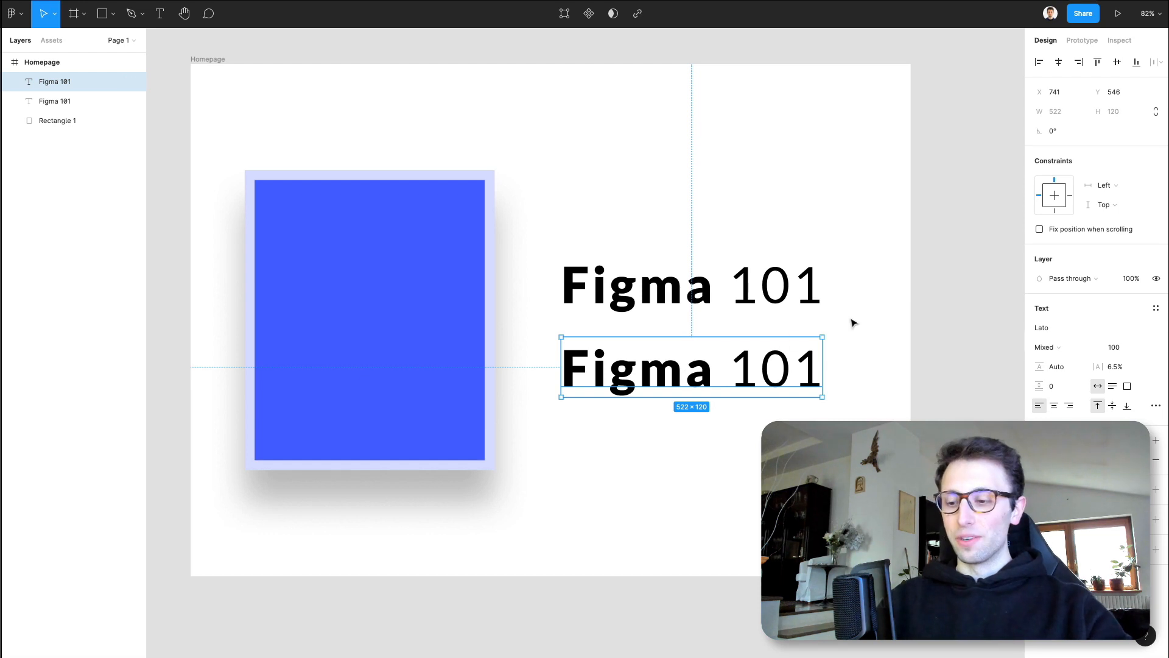
pyautogui.click(915, 336)
pyautogui.click(741, 376)
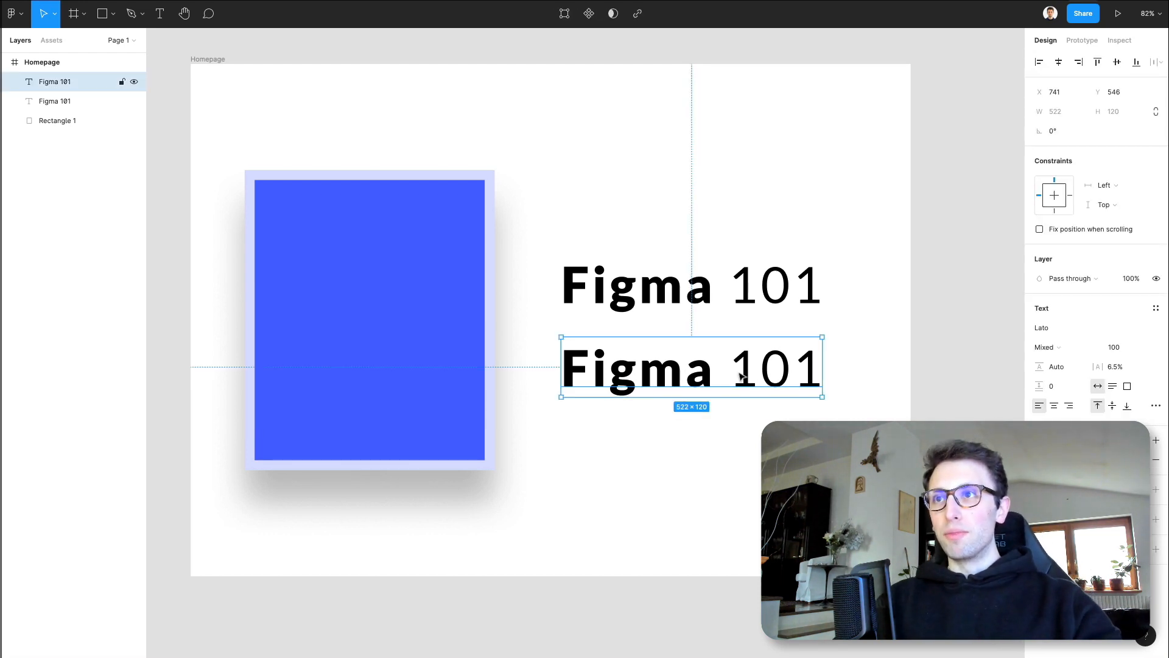
pyautogui.press('Delete')
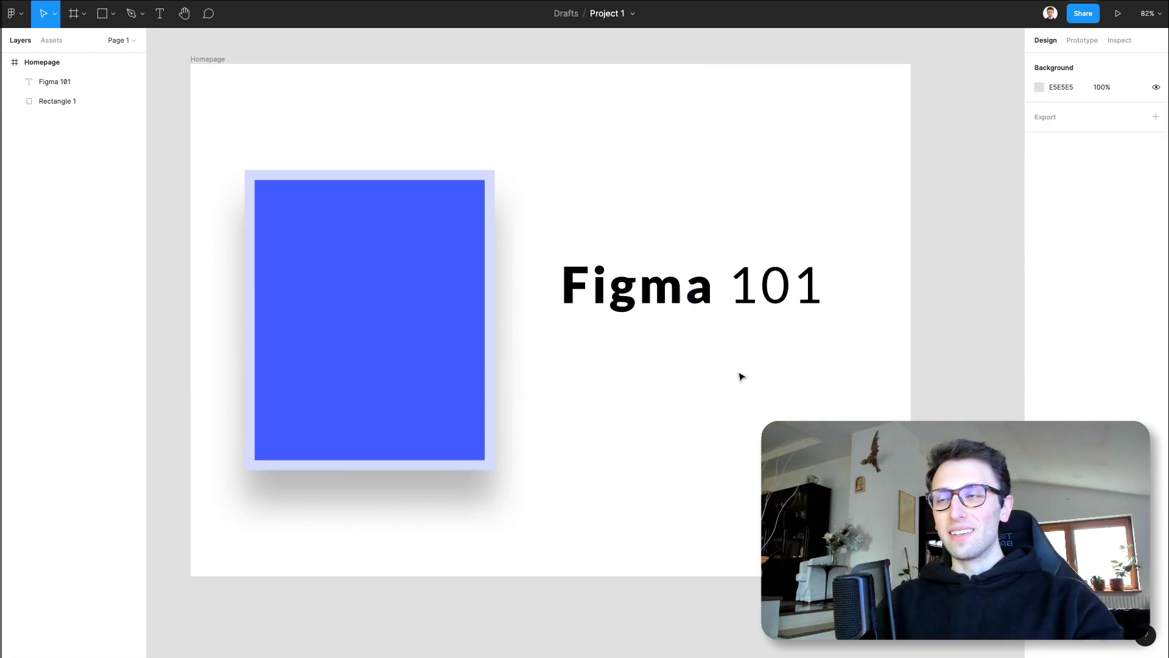